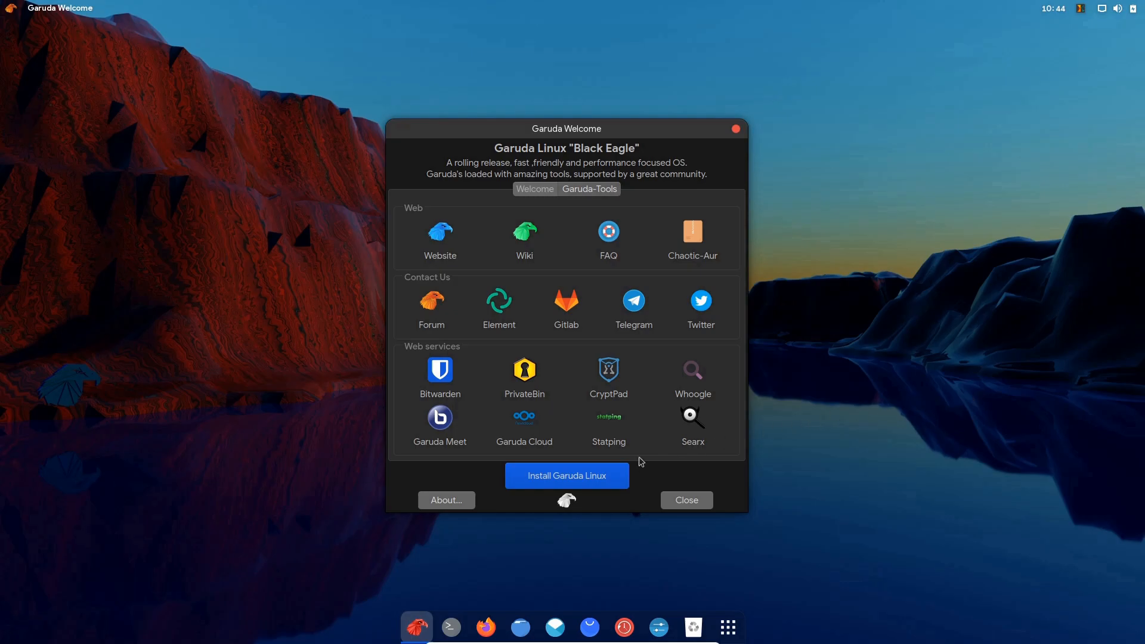
Step: Start the Garuda Linux installation in American English and set the location to Asia/Kolkata
click(569, 475)
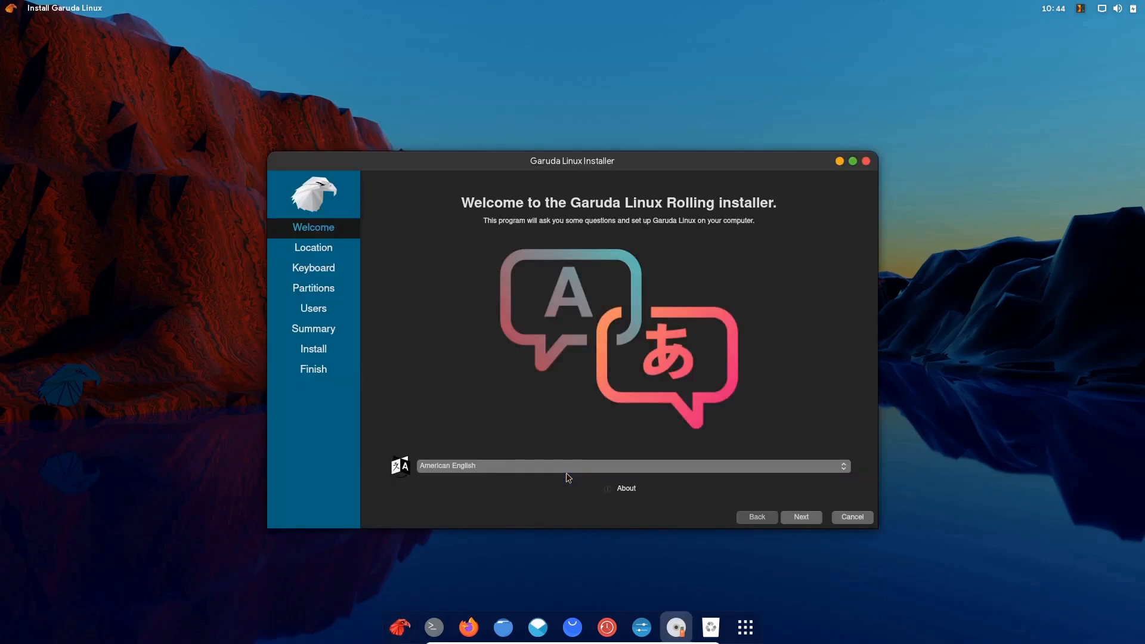
click(802, 518)
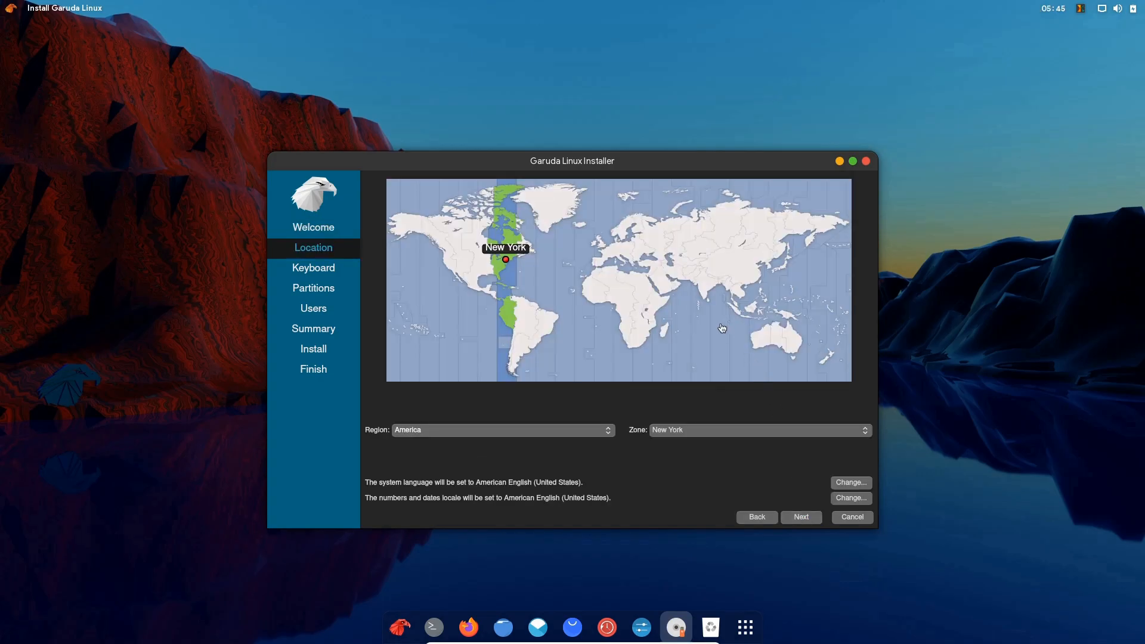
click(709, 288)
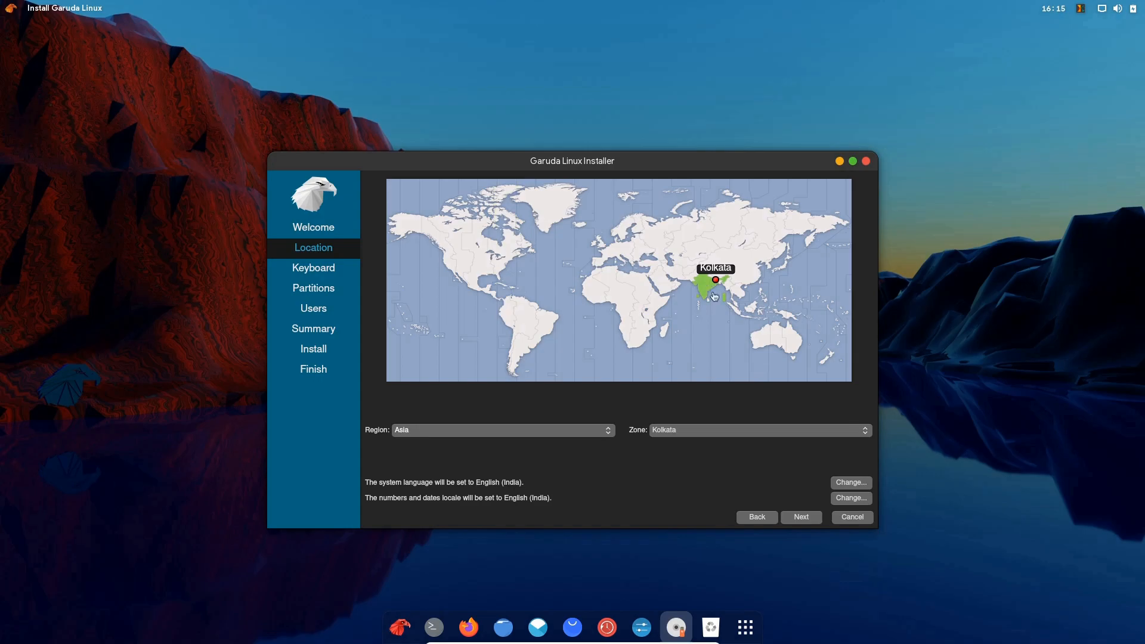
click(793, 518)
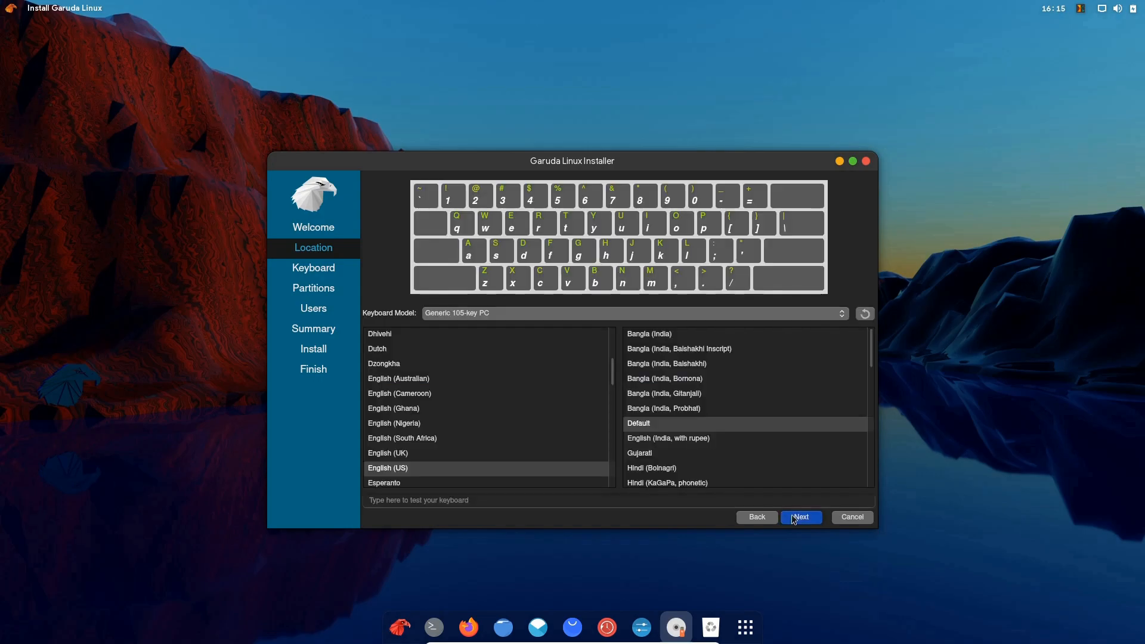
Step: Choose the English (India, with rupee) variant as the keyboard layout and continue to partitioning
click(756, 446)
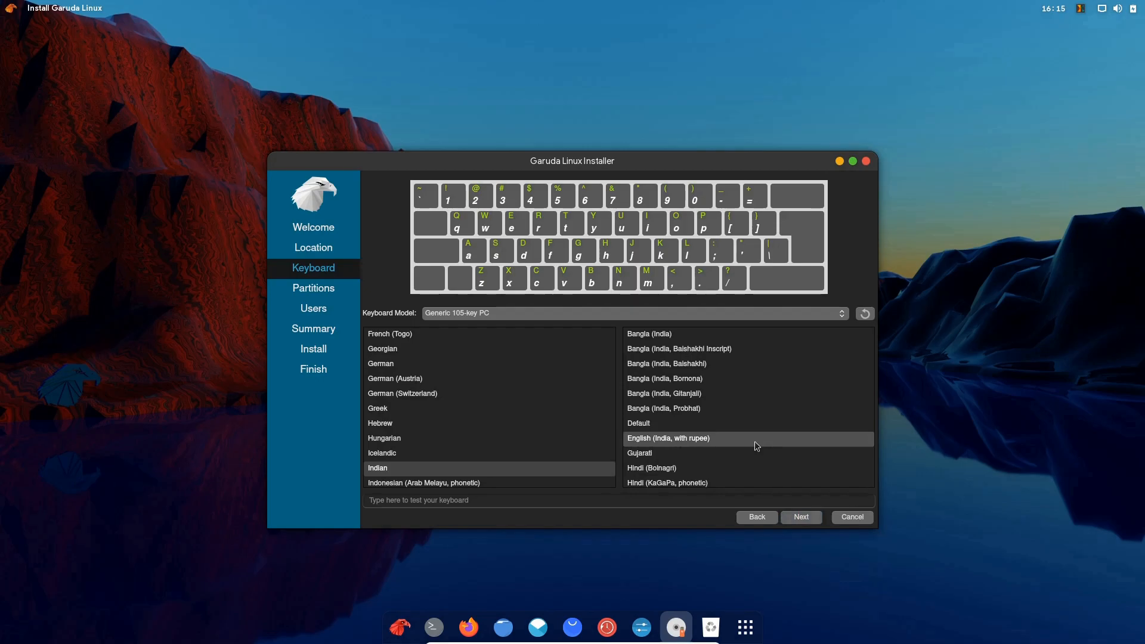
click(800, 517)
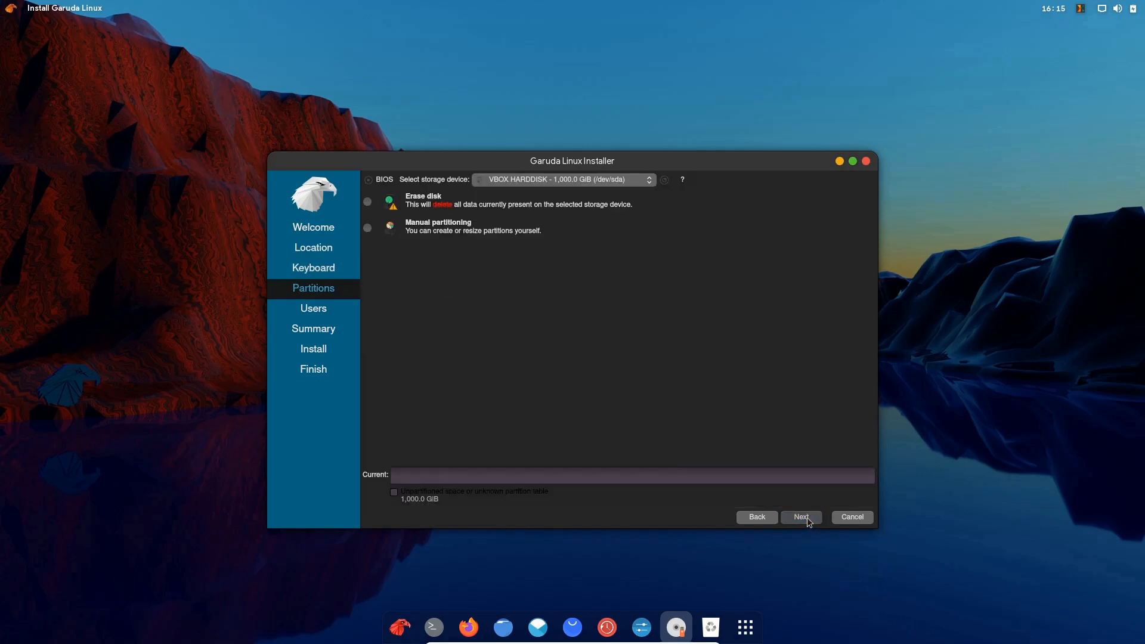
Step: Choose manual partitioning and create a new Master Boot Record (MBR) partition table on the VBOX HARDDISK
click(368, 229)
click(809, 523)
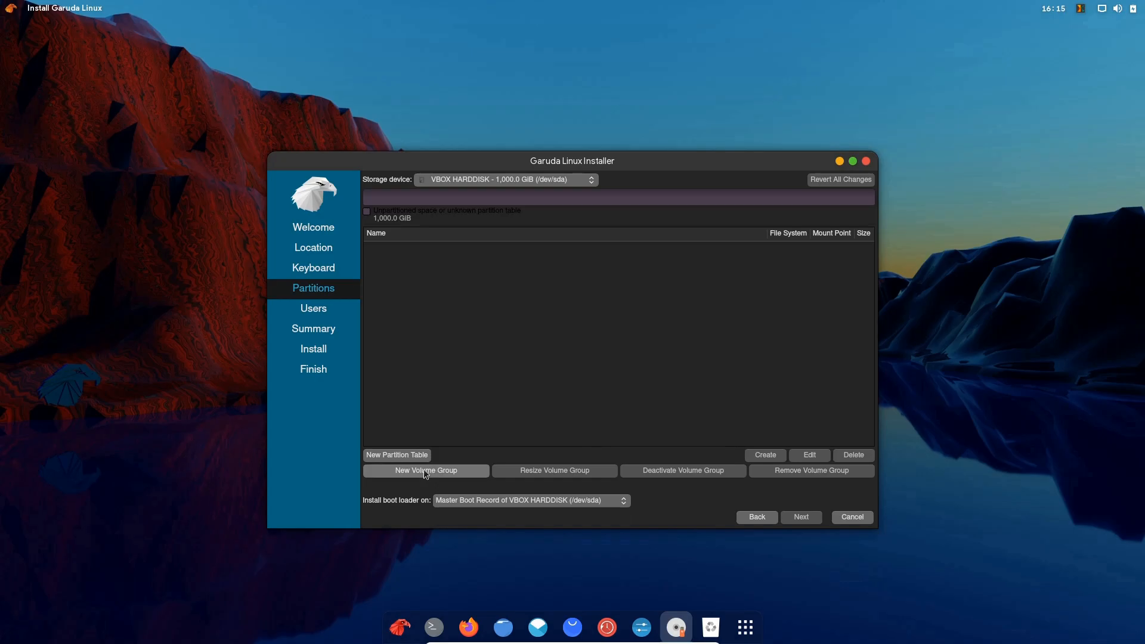
click(417, 454)
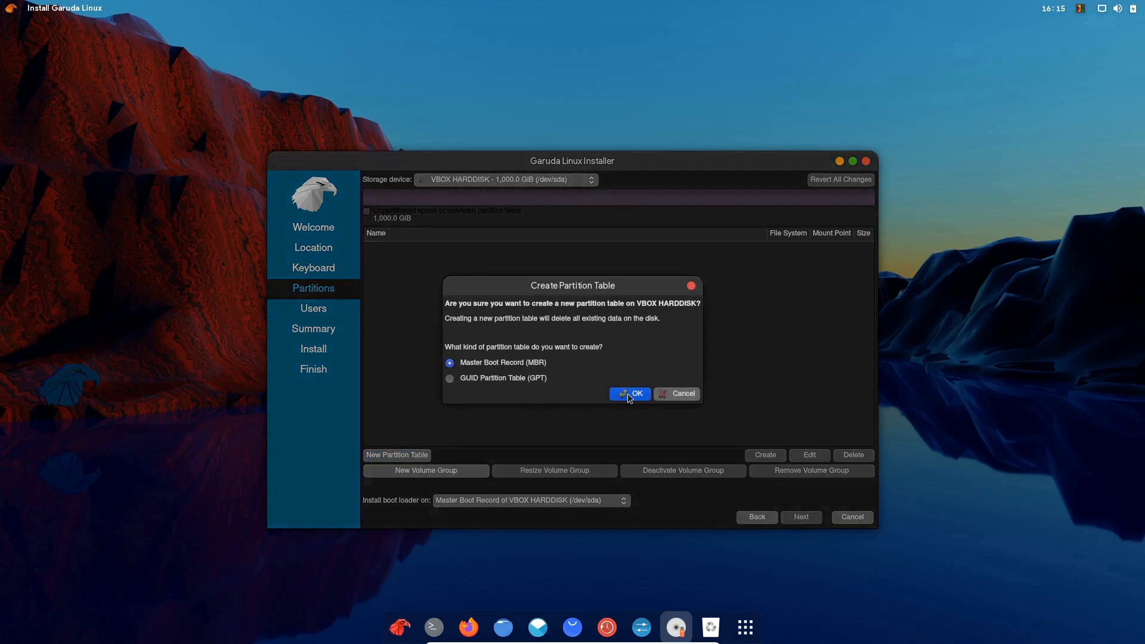
click(629, 395)
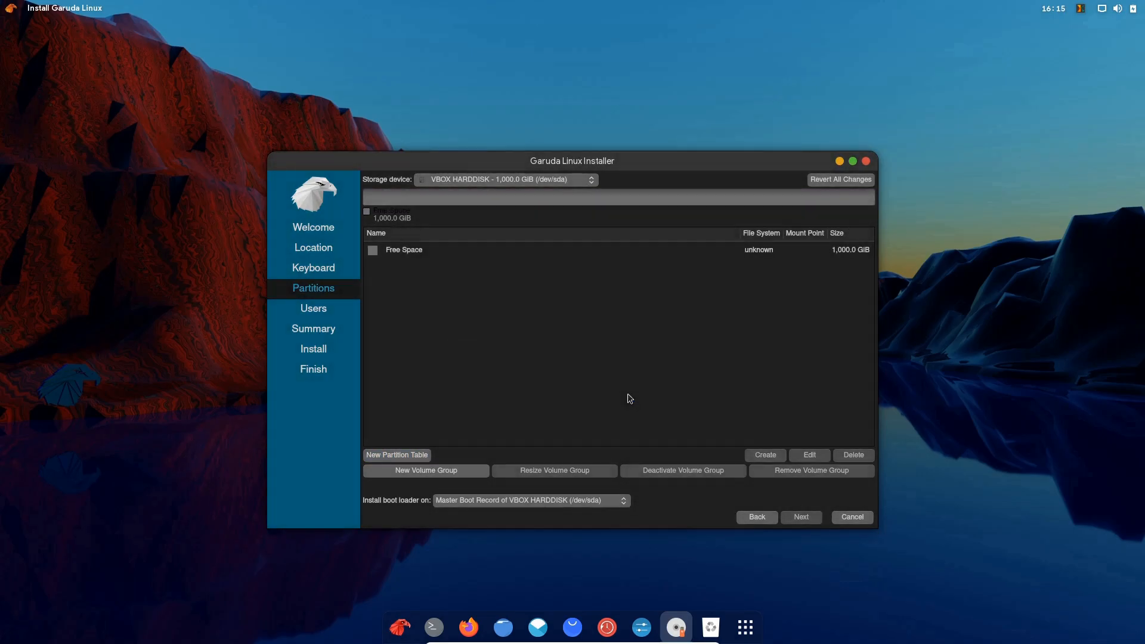
Step: Start a new primary partition in the free space with a size of 300 MiB
click(663, 252)
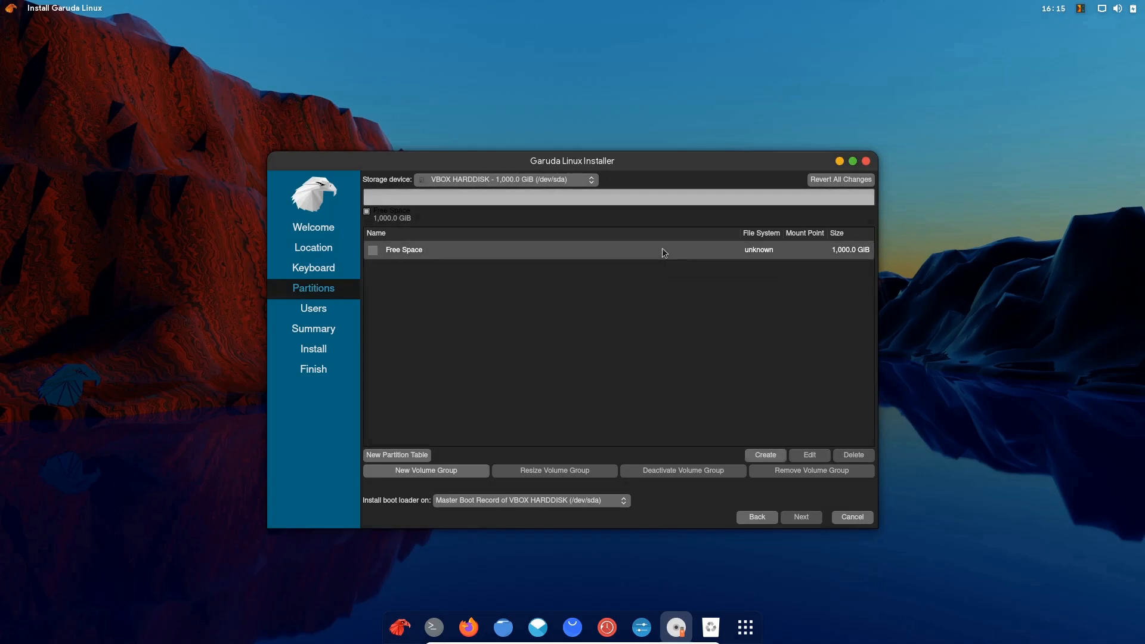
click(764, 455)
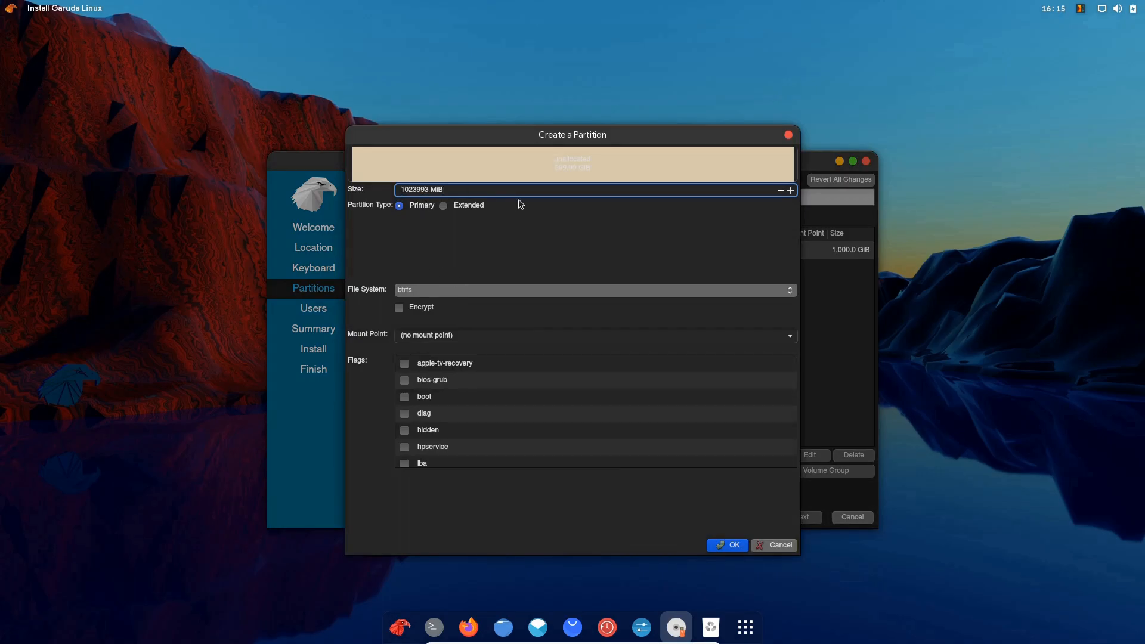
key(BackSpace)
key(BackSpace)
key(BackSpace)
key(BackSpace)
key(BackSpace)
key(BackSpace)
key(BackSpace)
text(300)
Step: Give the 300 MiB partition the fat32 file system, the /boot mount point and the boot flag, and add it
click(778, 289)
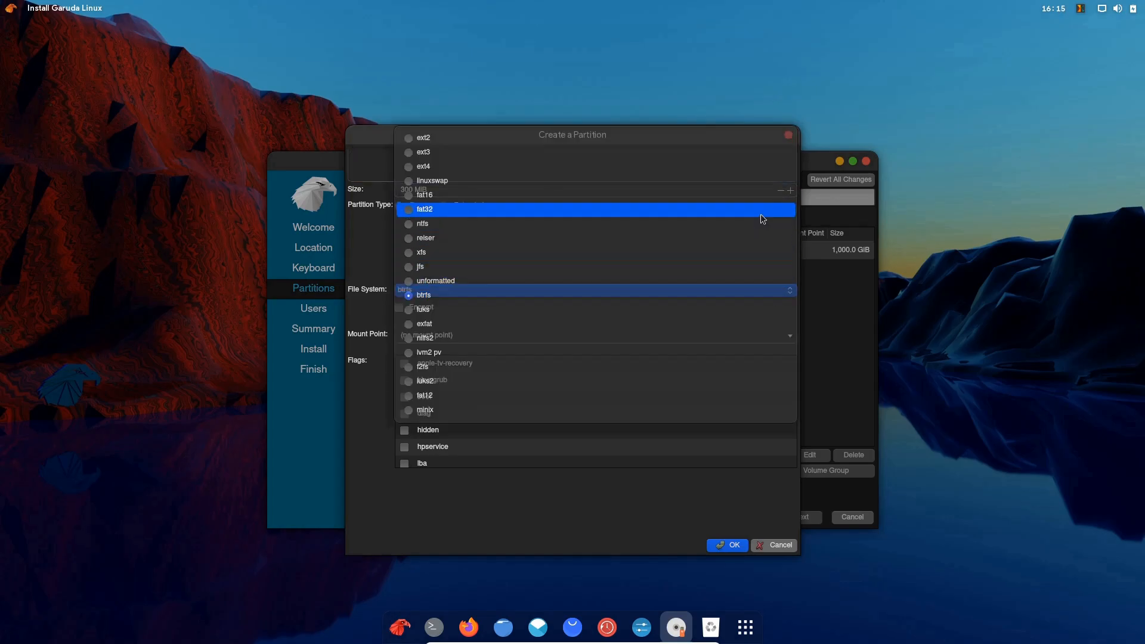
click(763, 209)
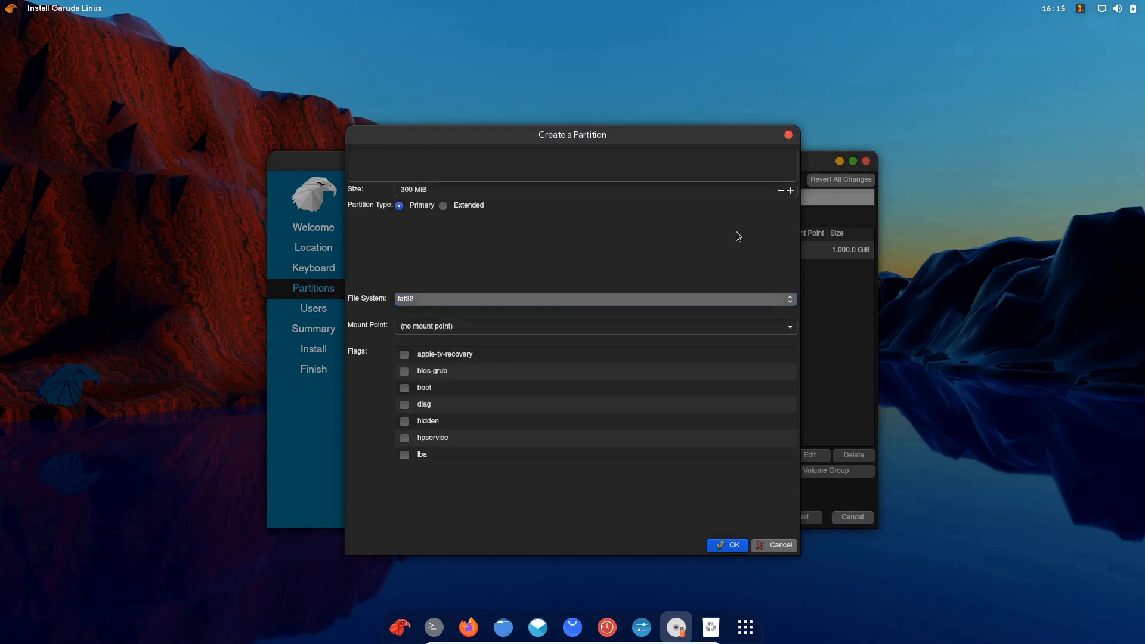
click(789, 327)
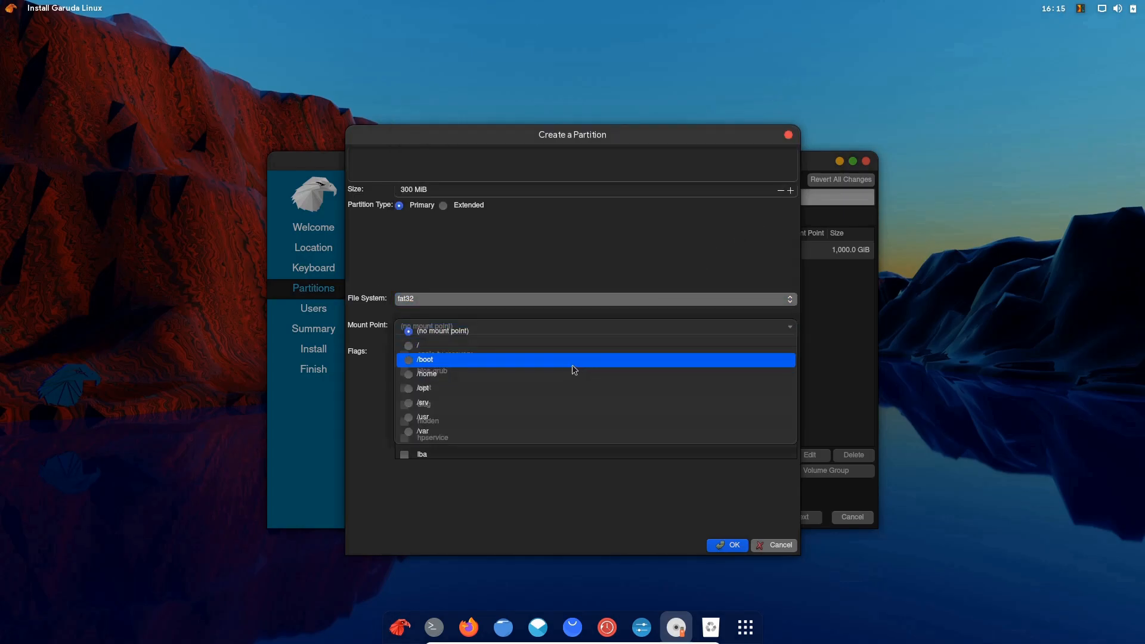
click(506, 360)
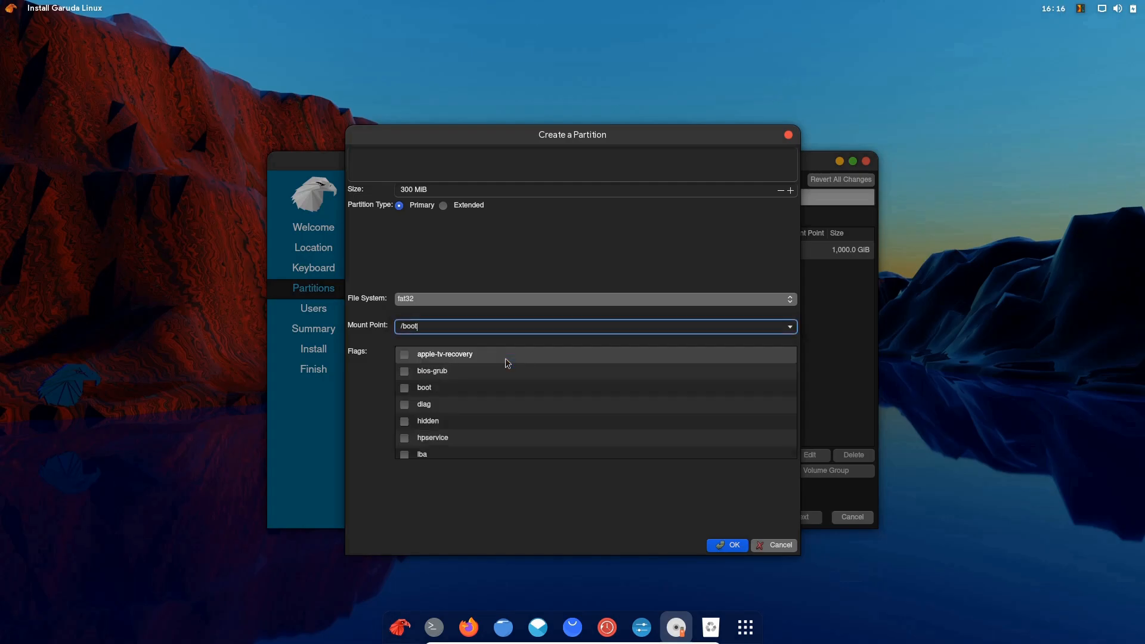
click(405, 388)
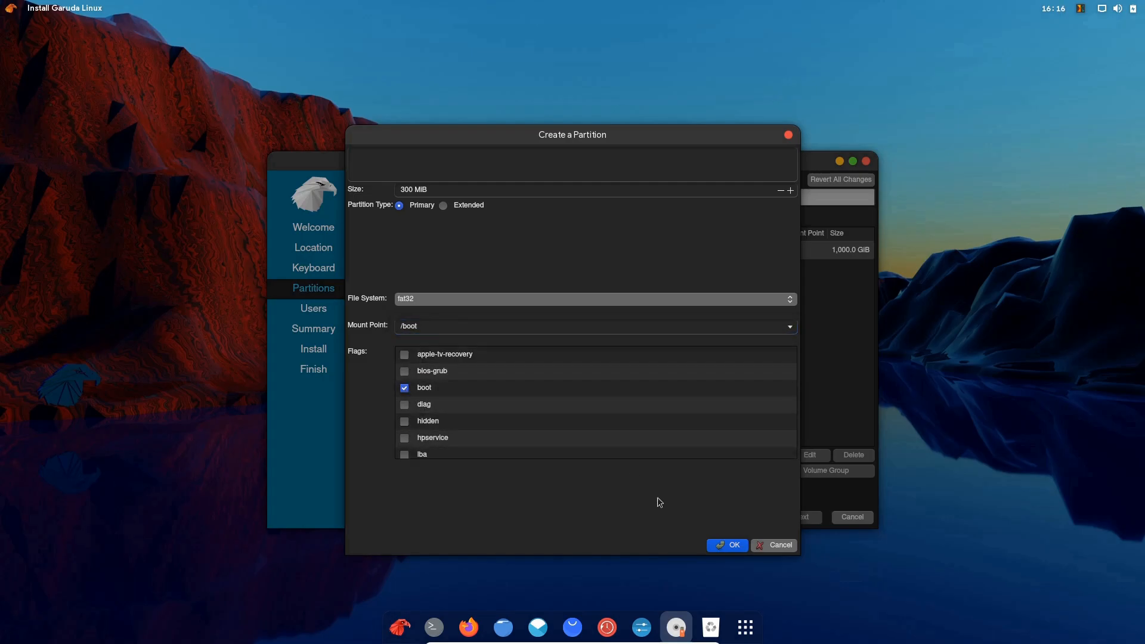
click(728, 545)
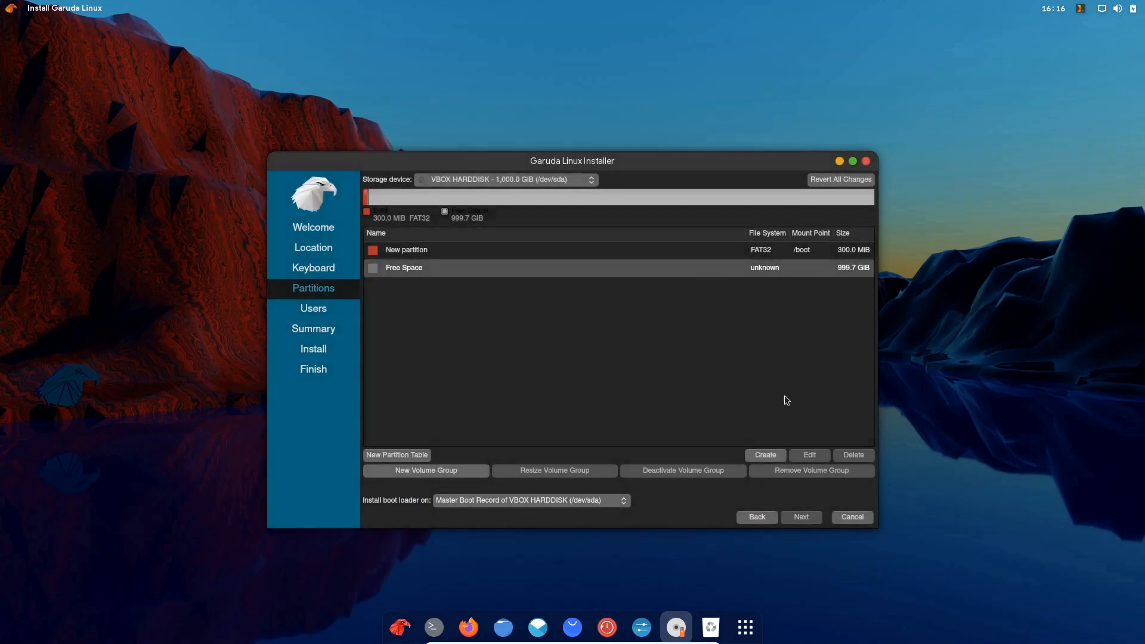
Step: Start a second primary partition in the remaining free space with a size of 4096 MiB
click(766, 455)
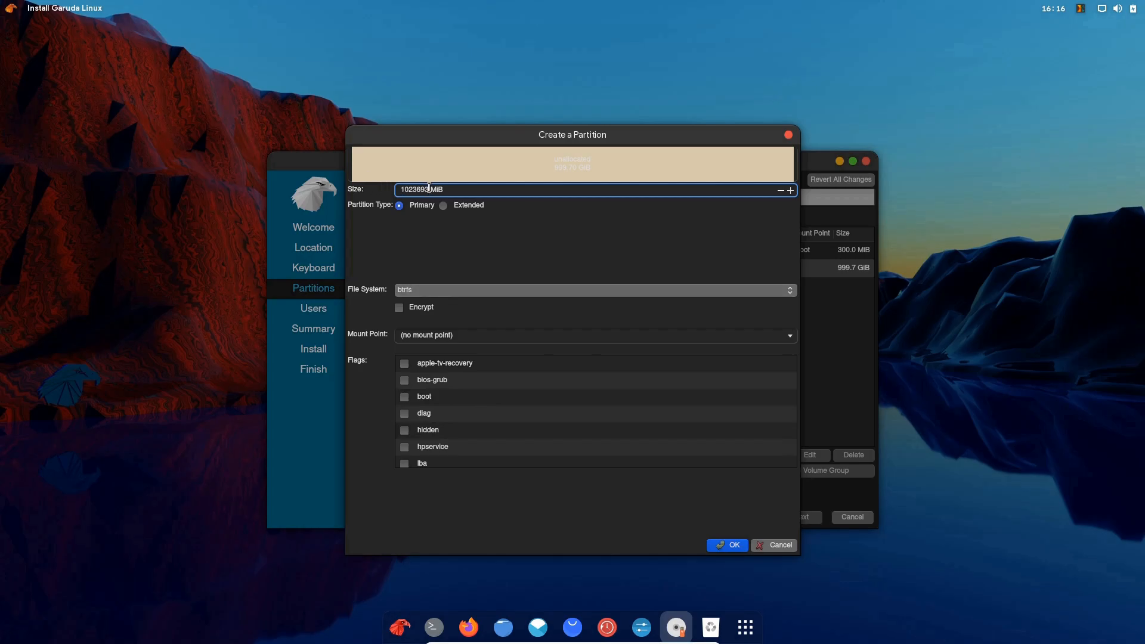
key(BackSpace)
key(BackSpace)
key(BackSpace)
key(BackSpace)
key(BackSpace)
key(BackSpace)
key(BackSpace)
text(4096)
Step: Set the 4096 MiB partition's file system to linuxswap, give it the swap flag, and add it
click(792, 335)
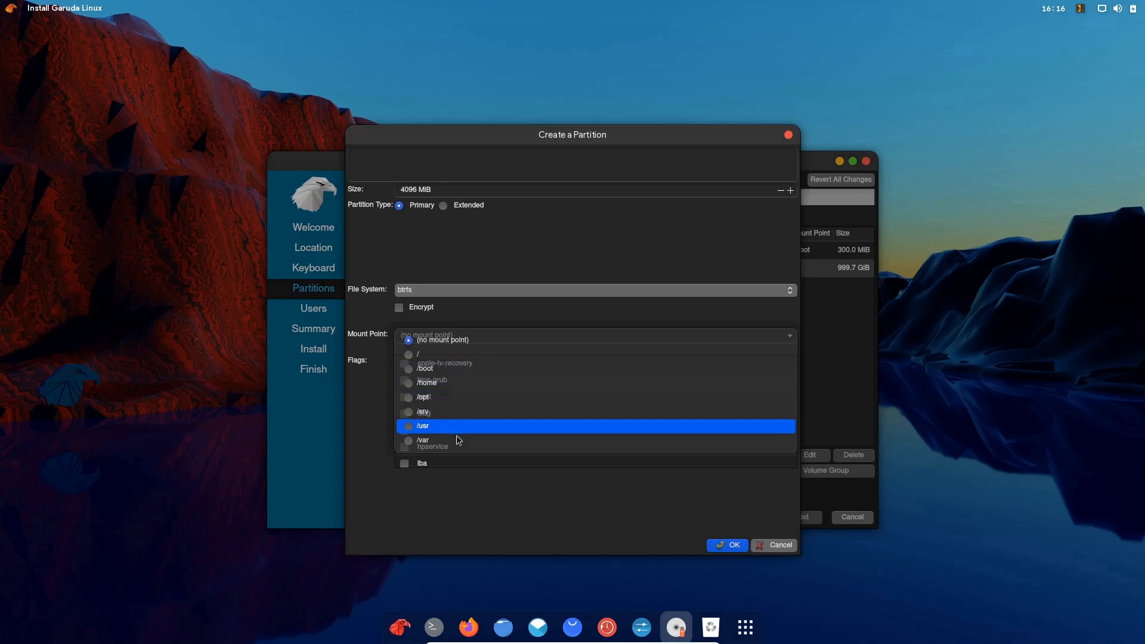
click(789, 292)
click(789, 292)
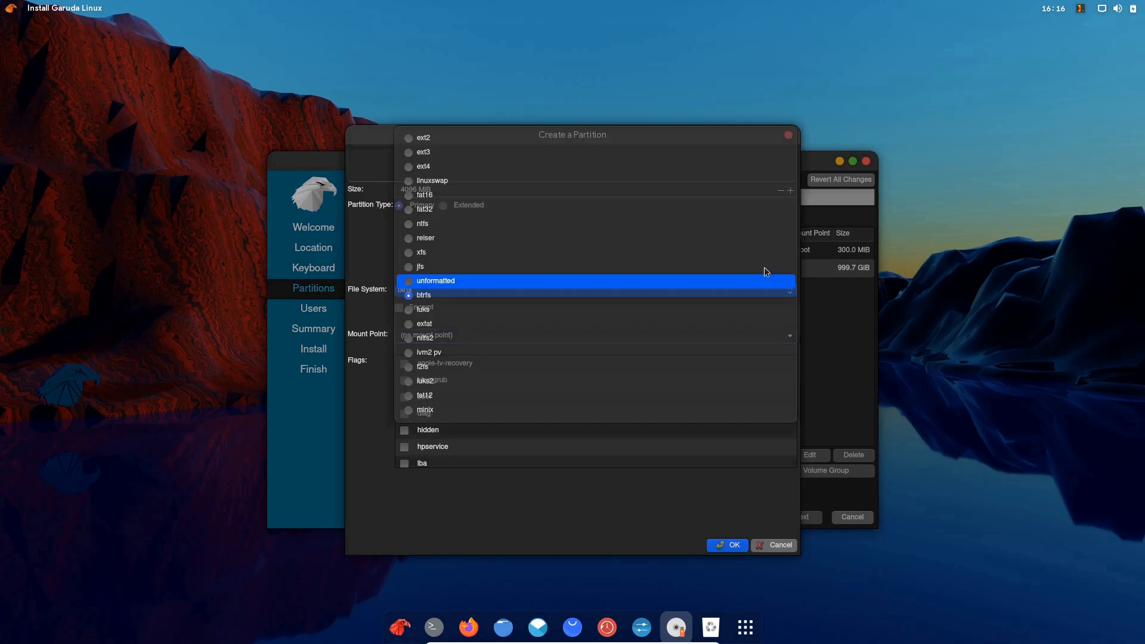
click(694, 181)
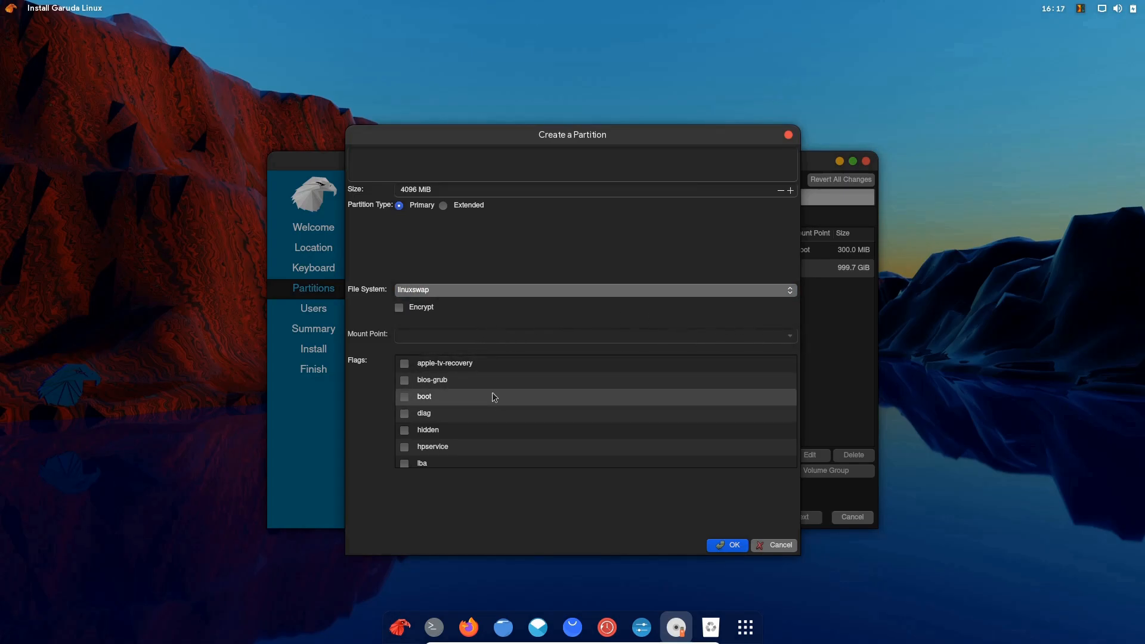
scroll(492, 392, down, 3)
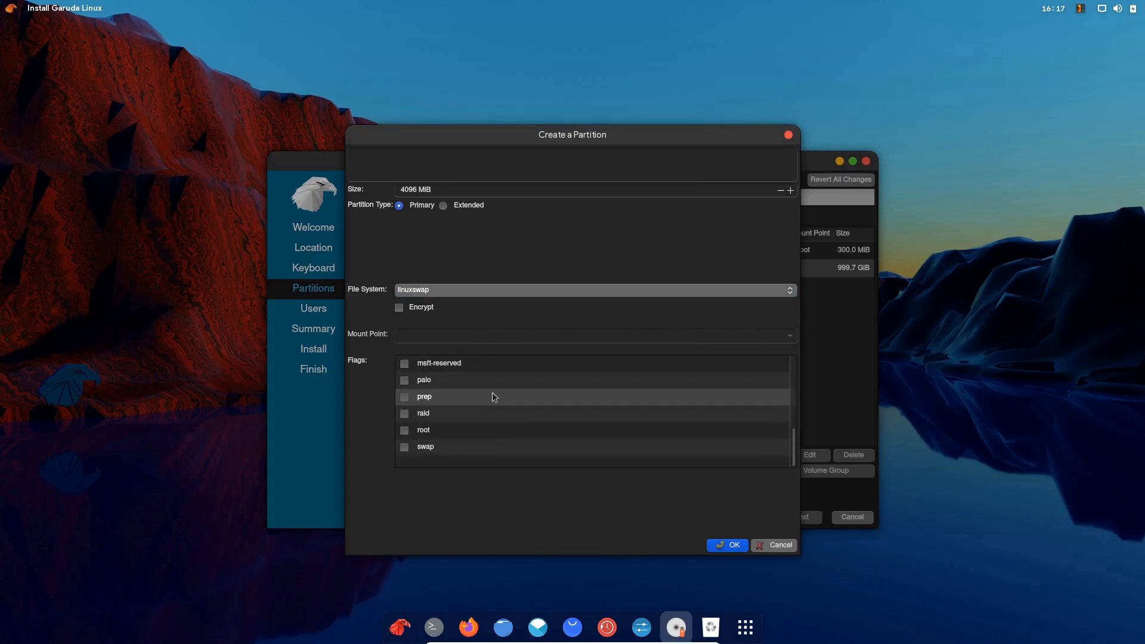
click(406, 449)
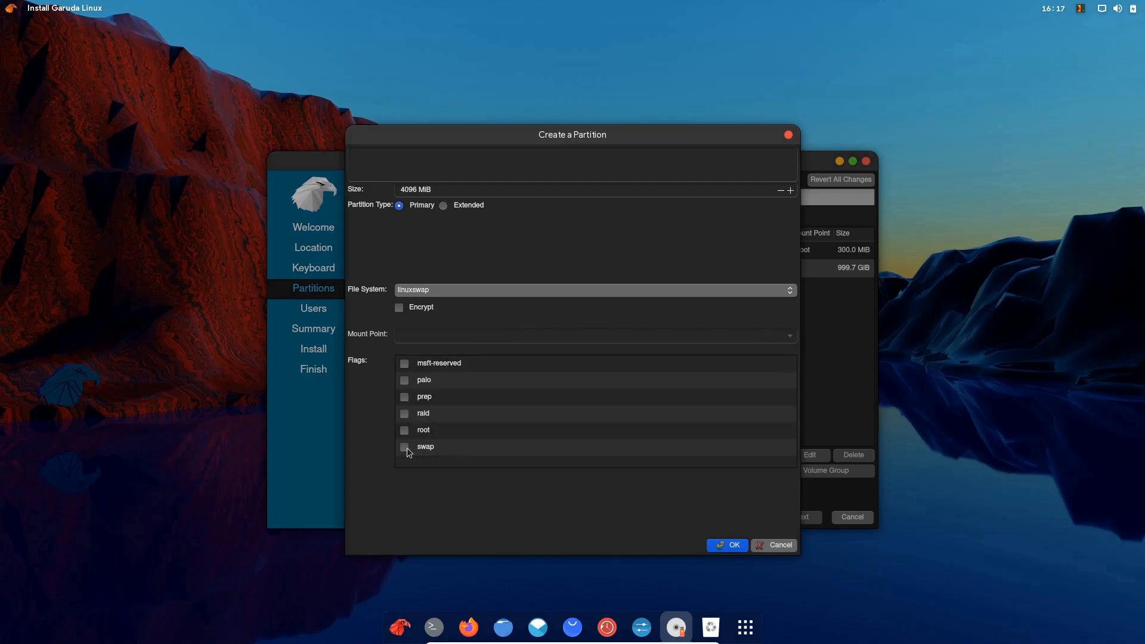
click(738, 547)
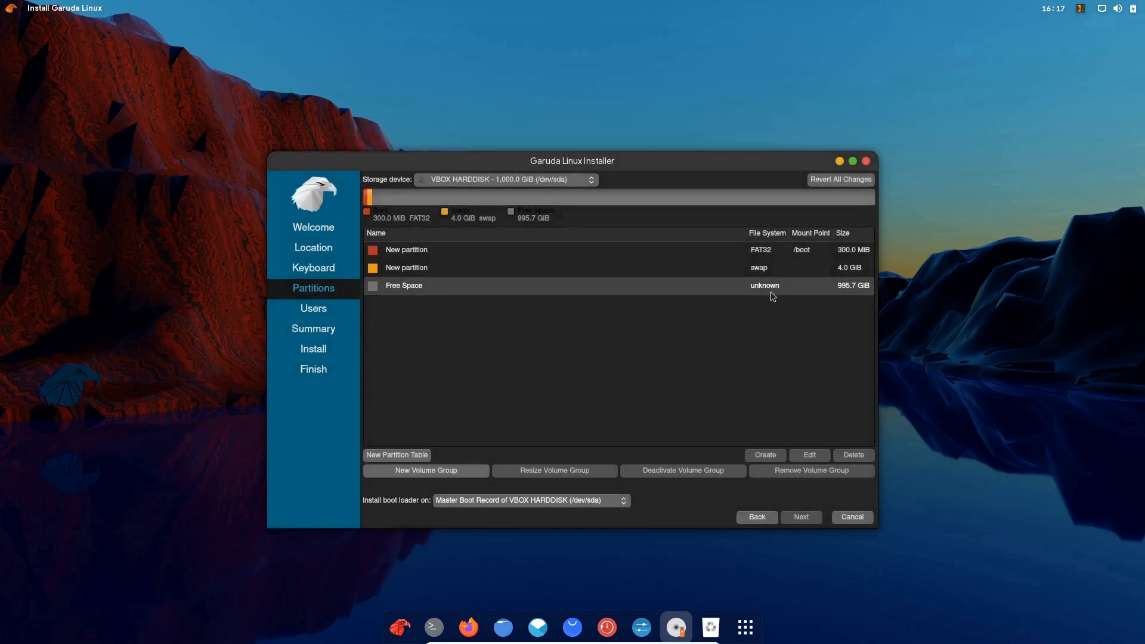
Step: Create a btrfs partition from all the remaining free space, mounted at / with the root flag
click(772, 293)
click(763, 455)
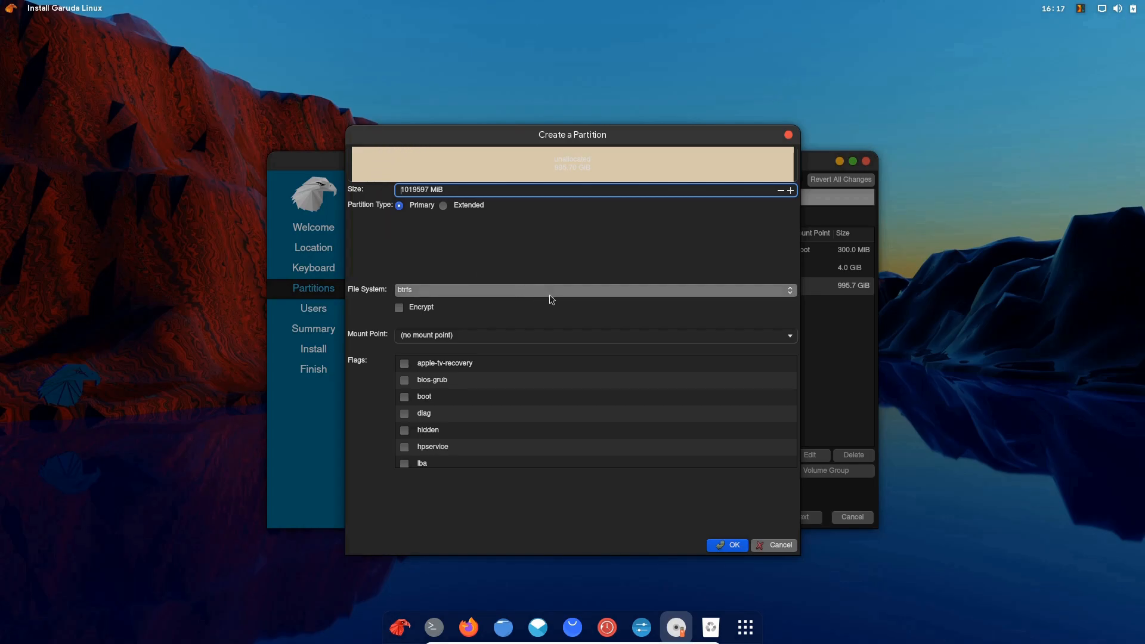
click(791, 337)
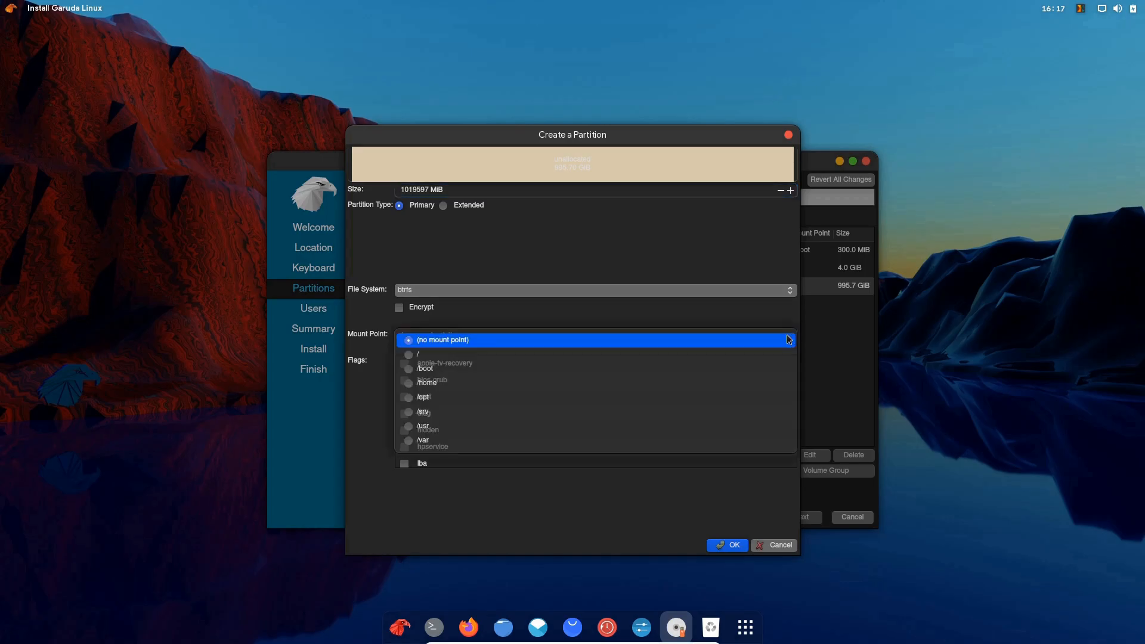
click(457, 353)
scroll(542, 430, down, 4)
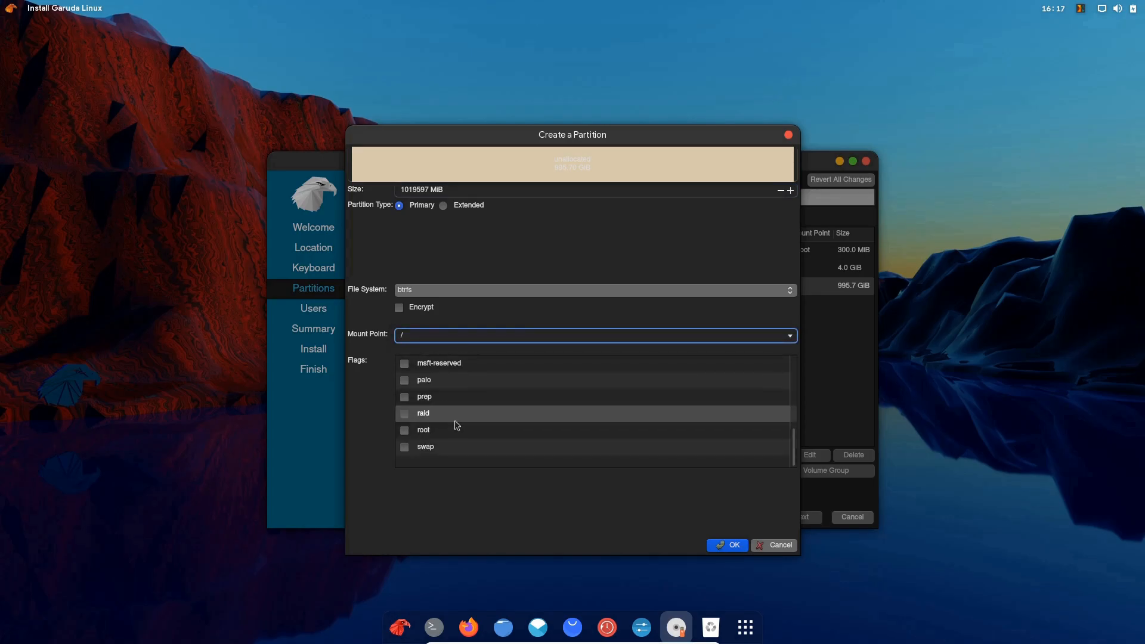
click(404, 432)
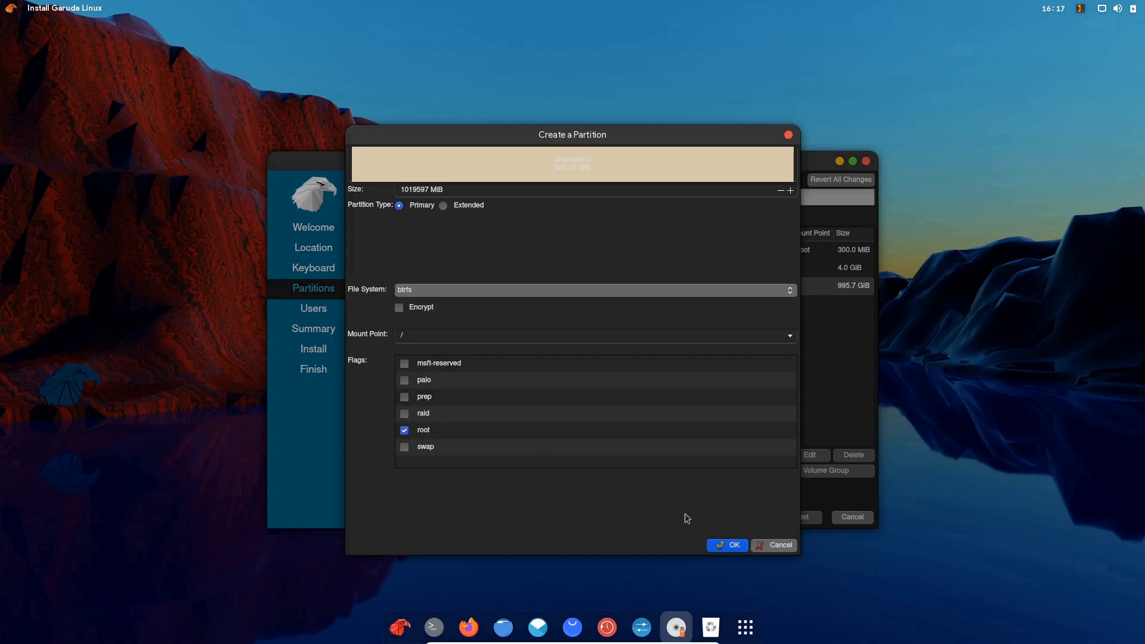
click(725, 544)
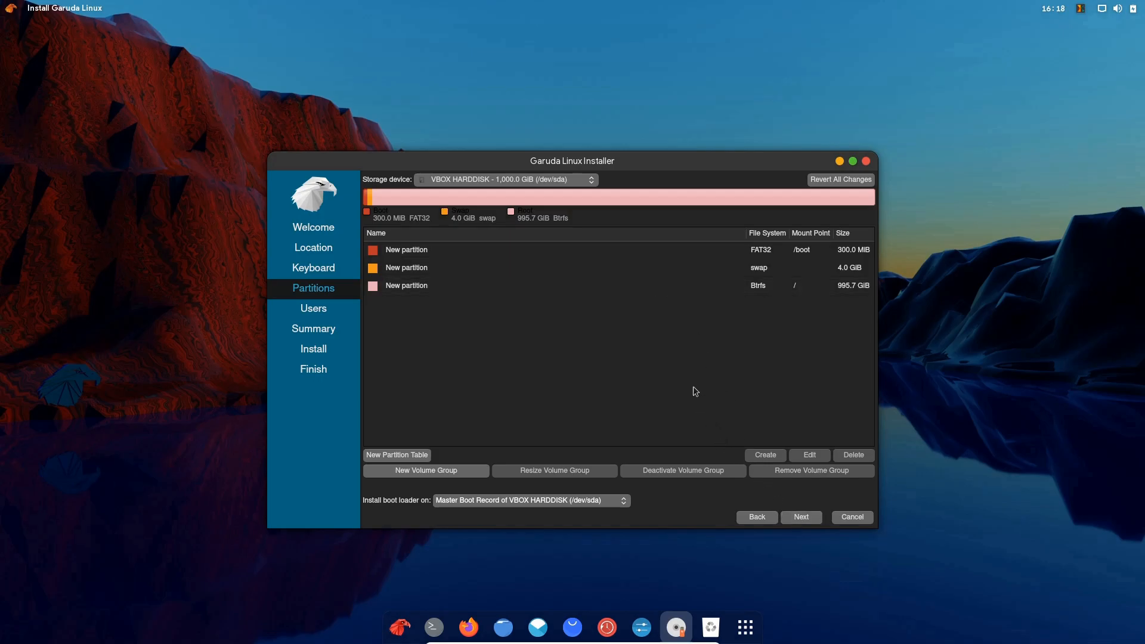
Step: Edit the btrfs root partition and set its size to 309600 MiB, keeping the root flag
click(710, 291)
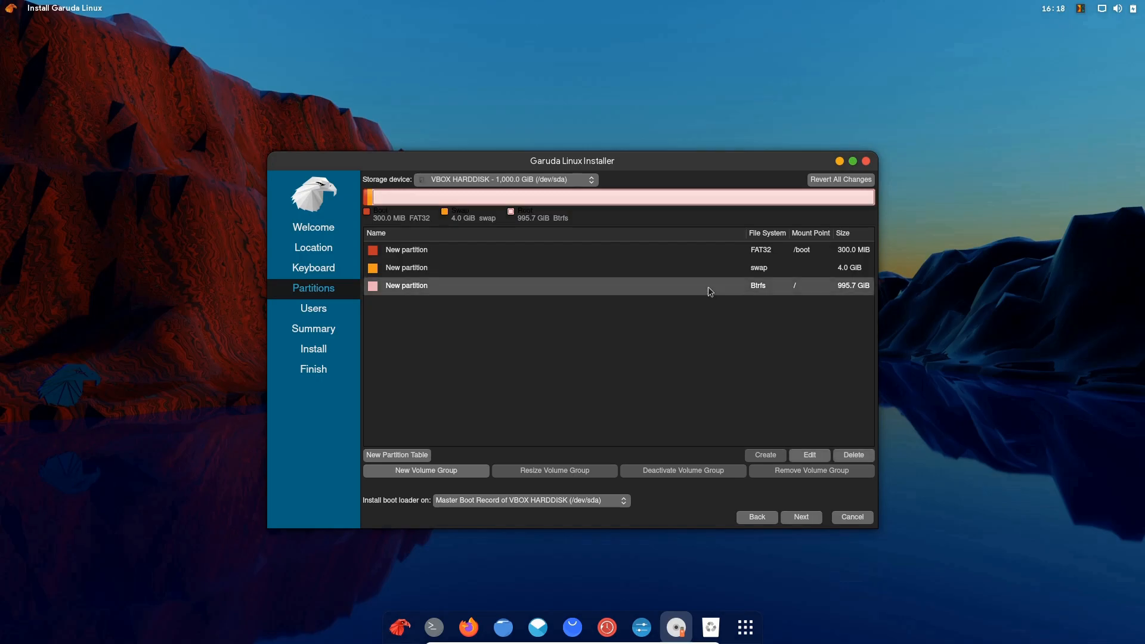
double_click(709, 288)
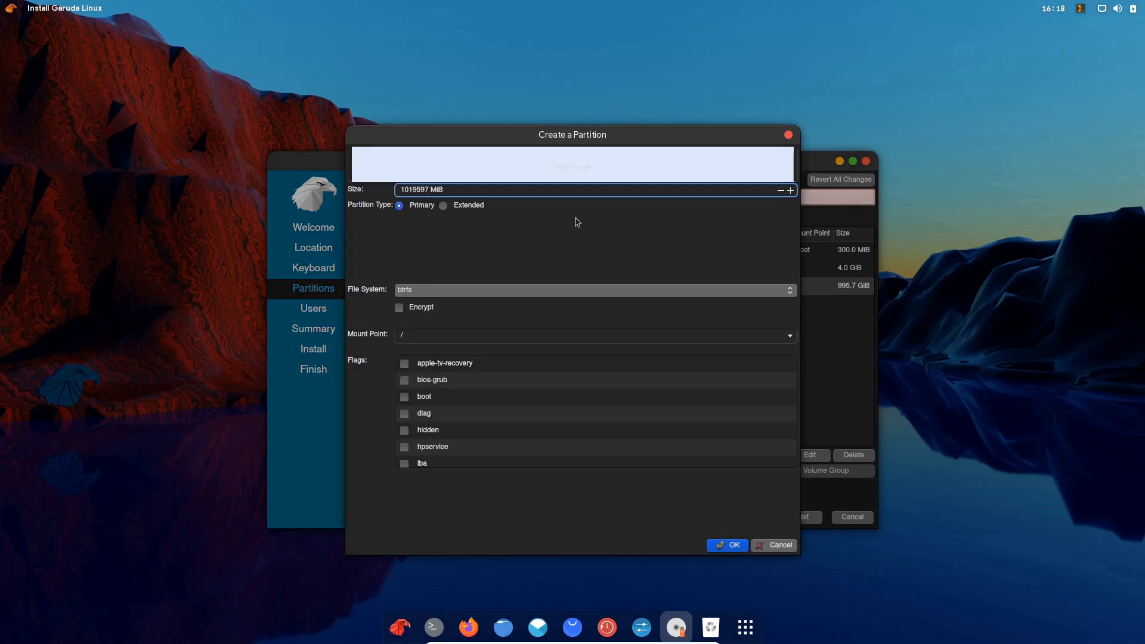
key(BackSpace)
key(BackSpace)
key(BackSpace)
key(BackSpace)
key(BackSpace)
key(BackSpace)
key(BackSpace)
text(309600)
scroll(559, 405, down, 4)
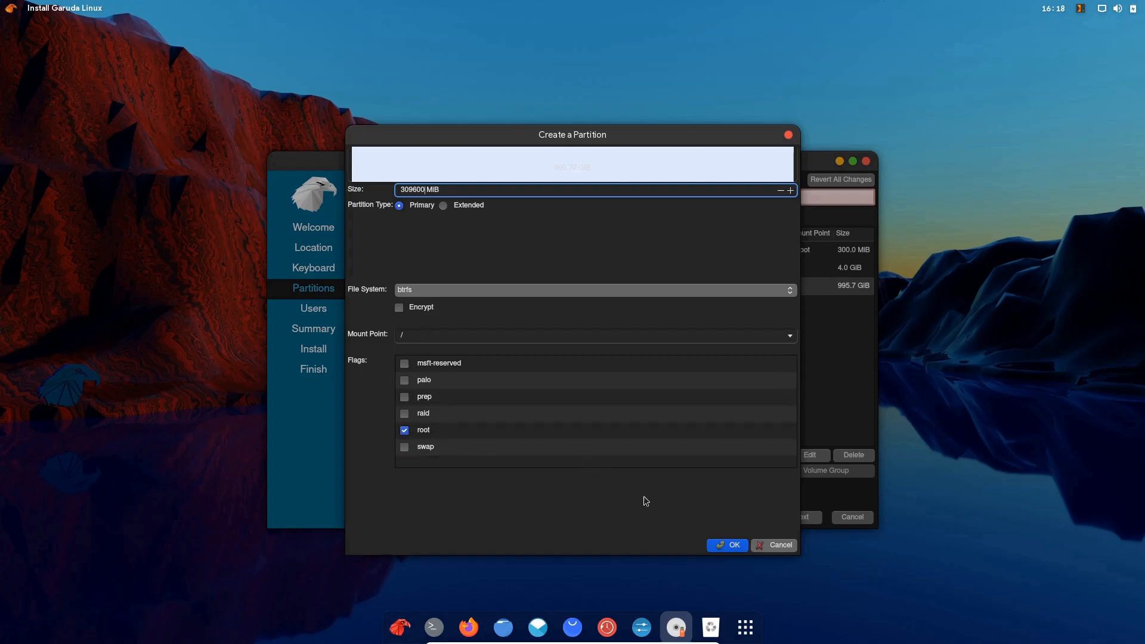
click(729, 544)
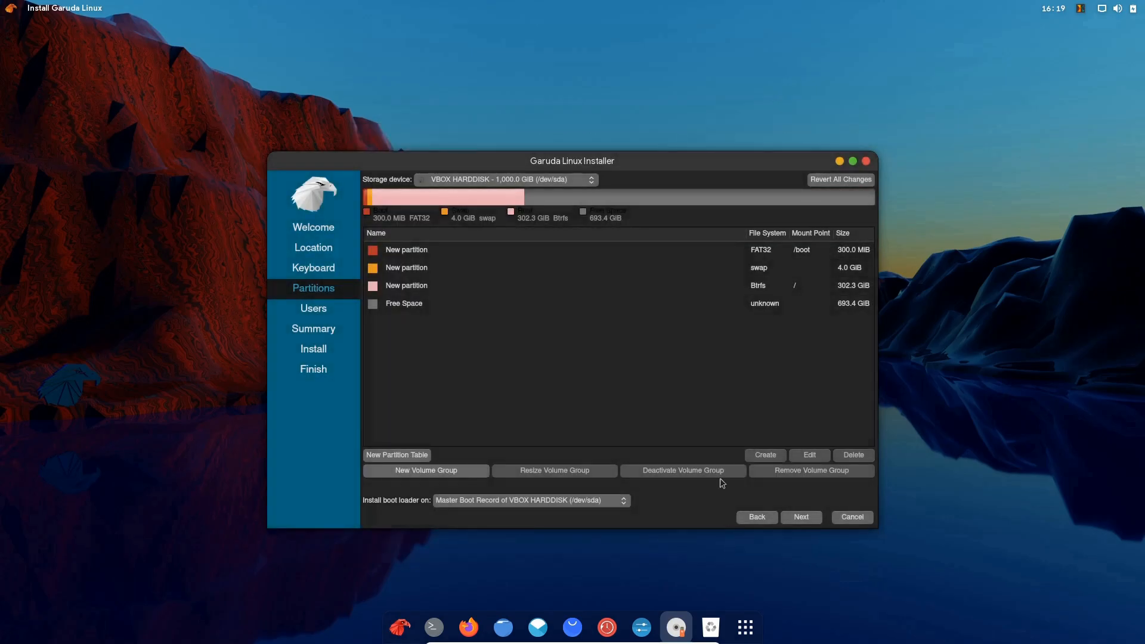
Step: Create a primary btrfs partition from all the remaining free space, mounted at /home with no flags
click(698, 311)
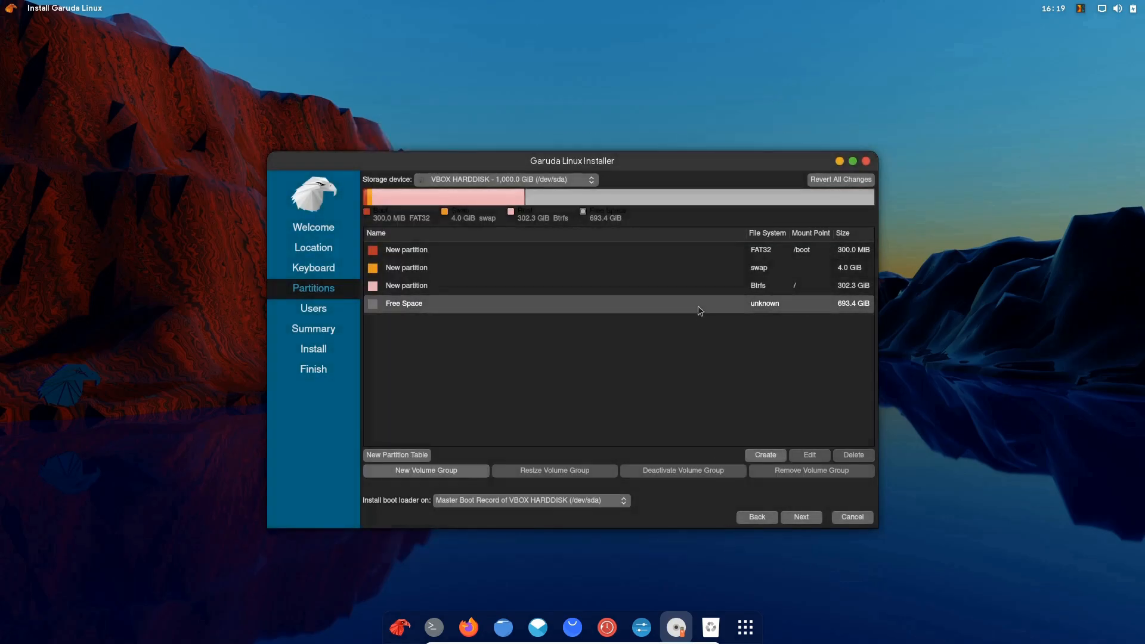
click(766, 454)
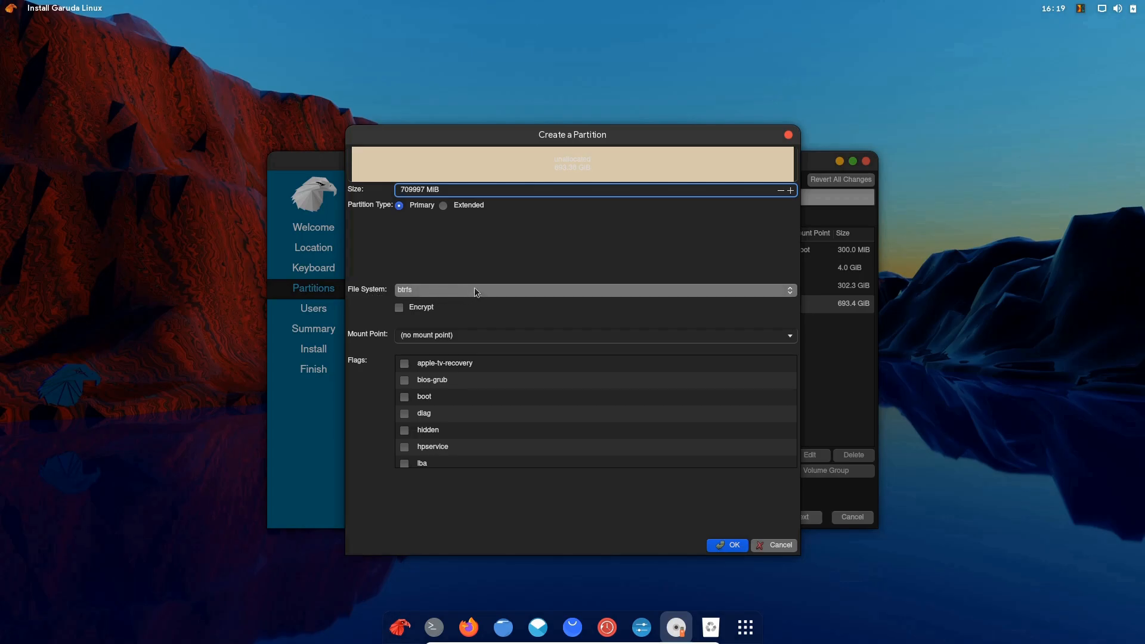
click(530, 290)
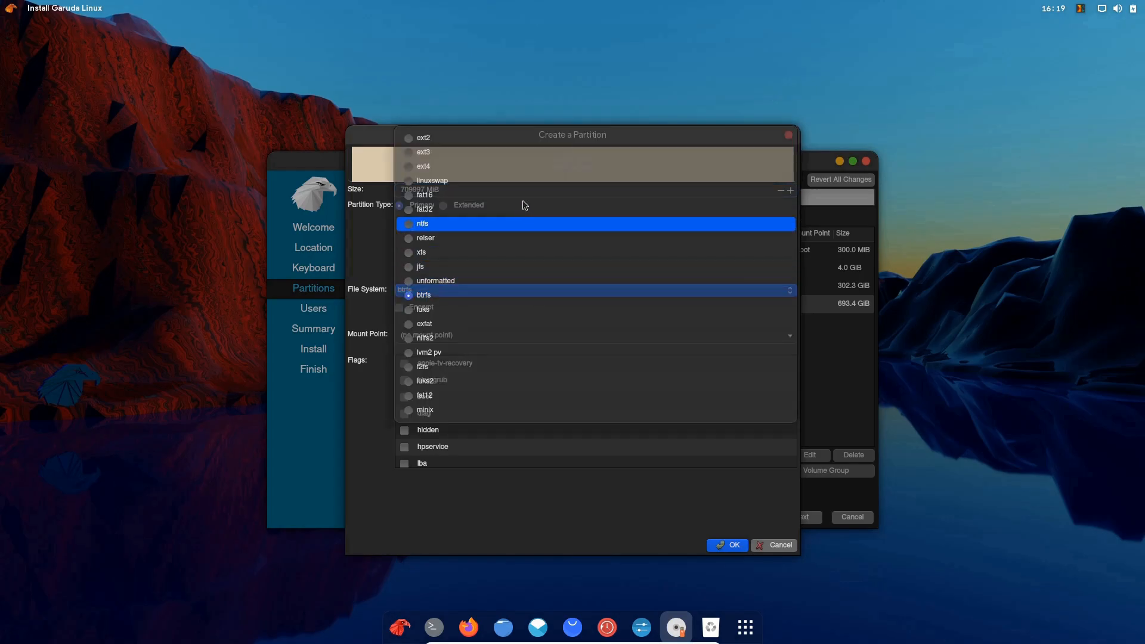
click(365, 314)
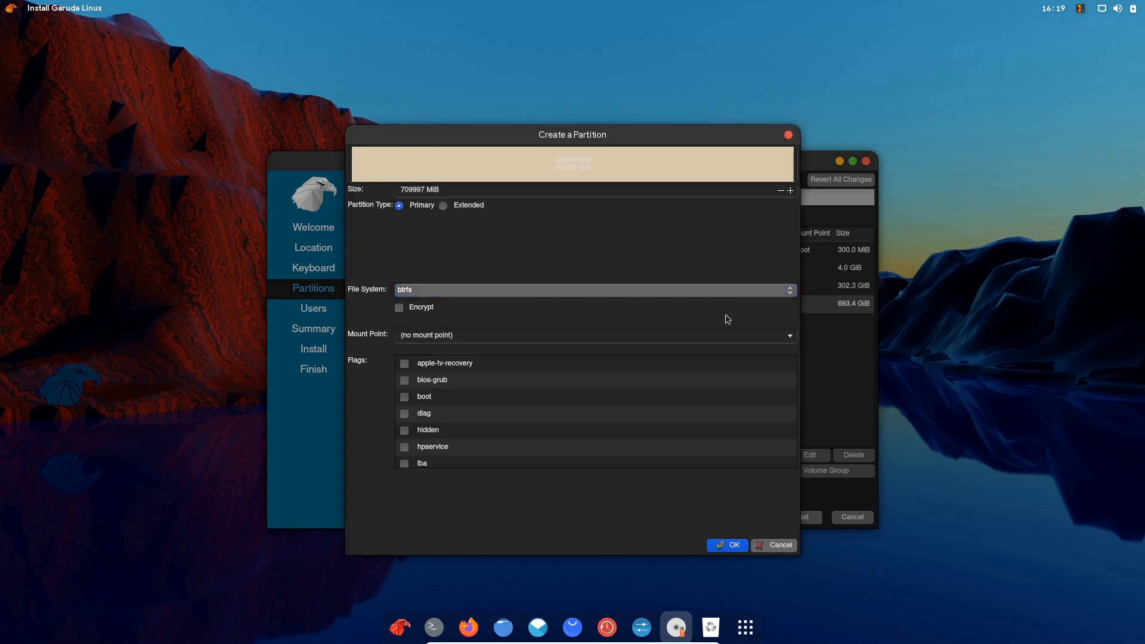
click(788, 336)
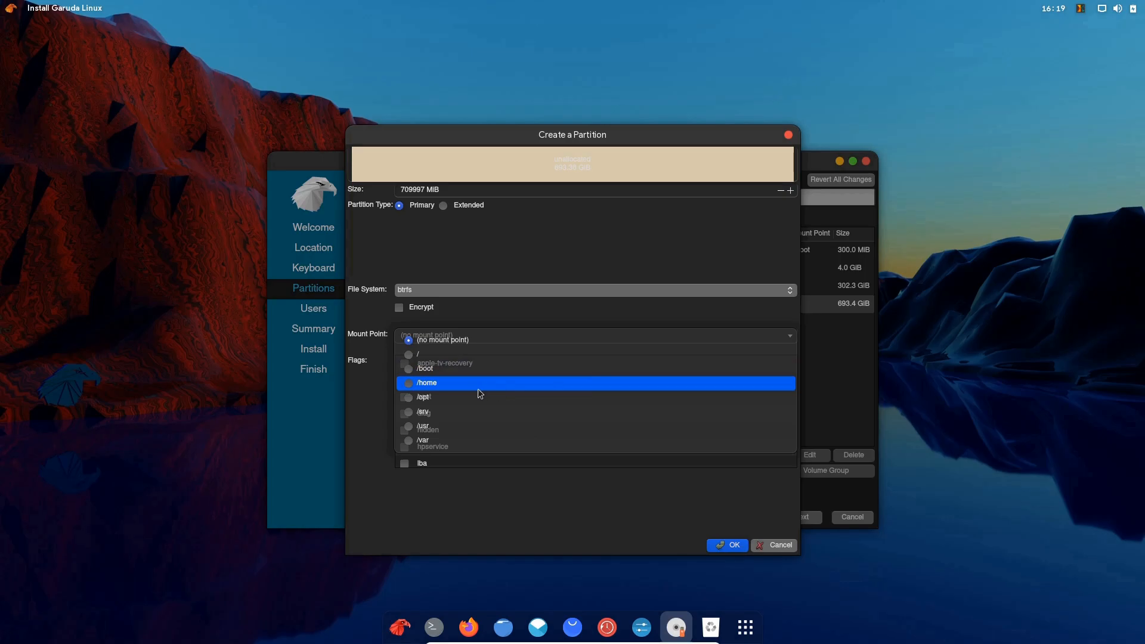
click(408, 383)
scroll(556, 412, down, 3)
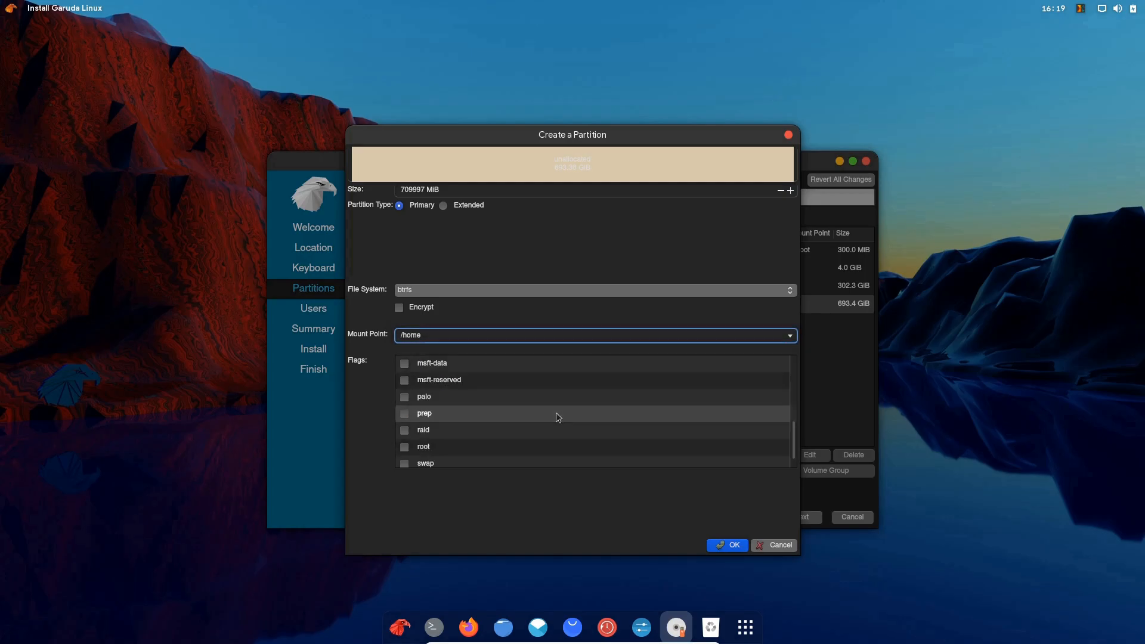
scroll(555, 413, down, 1)
scroll(555, 413, up, 4)
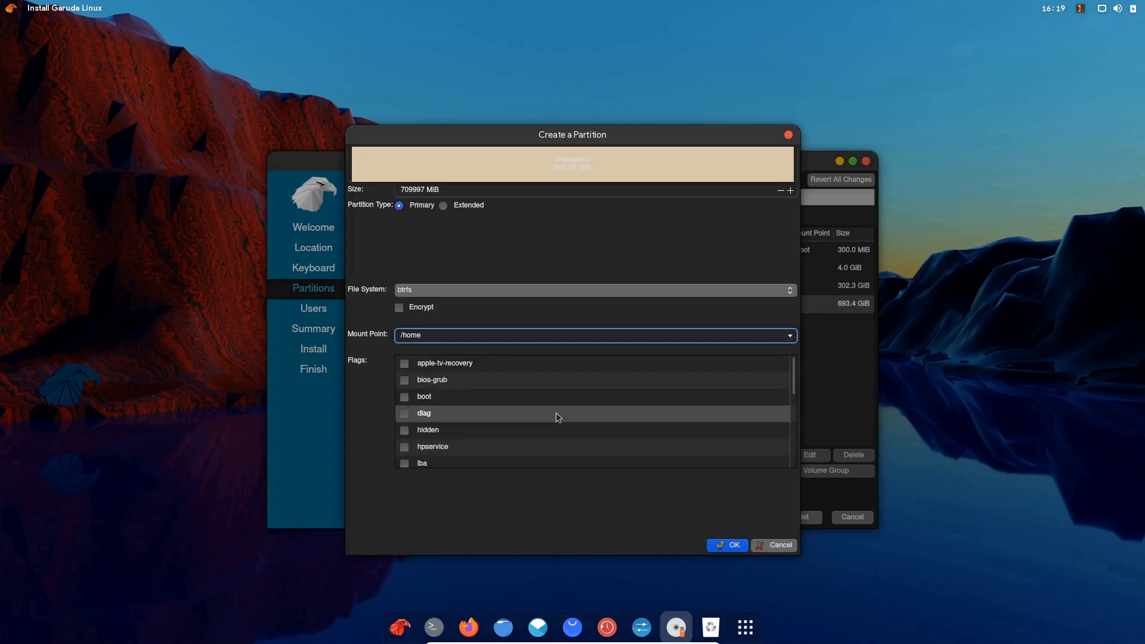
click(722, 544)
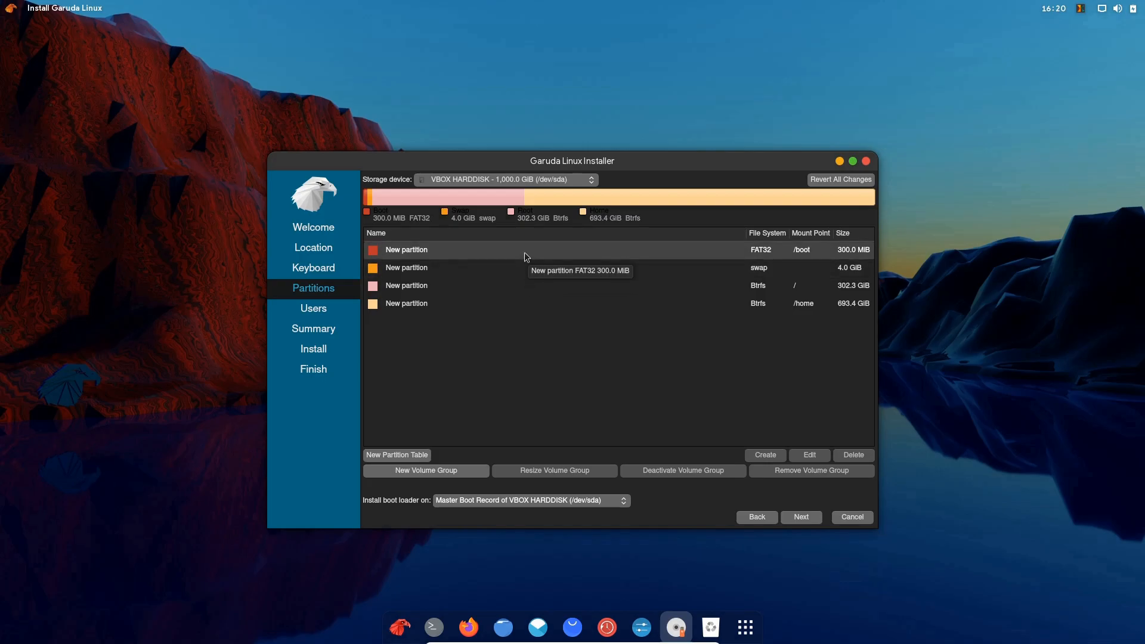
Step: Review the boot, root and home partitions, accept the partition layout, and dismiss the notice about GPT on BIOS
click(527, 256)
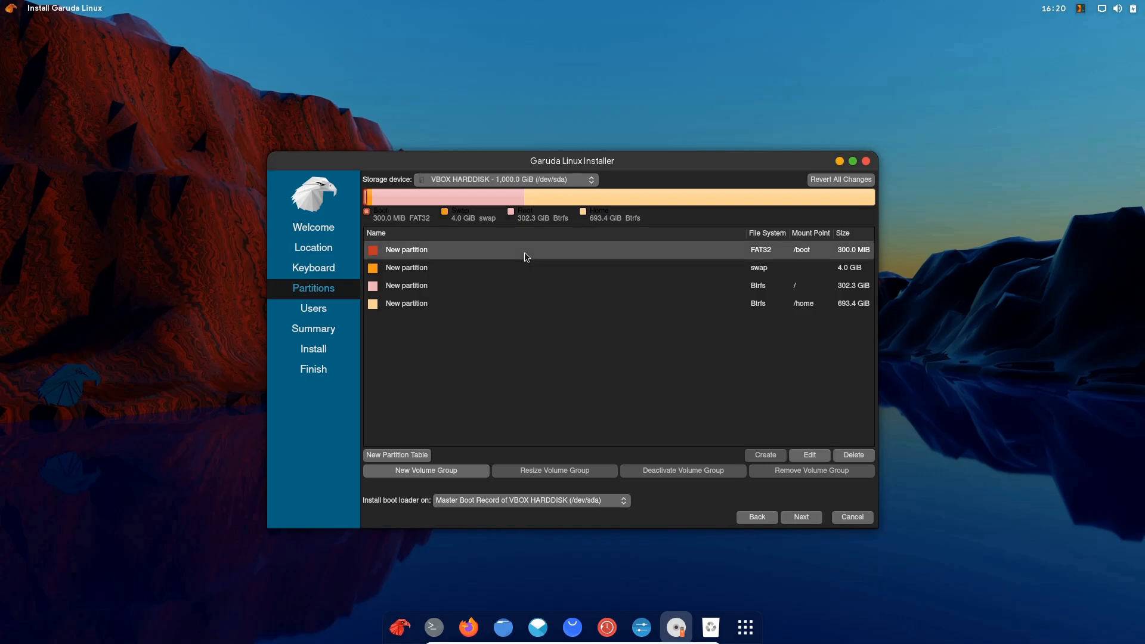
click(519, 294)
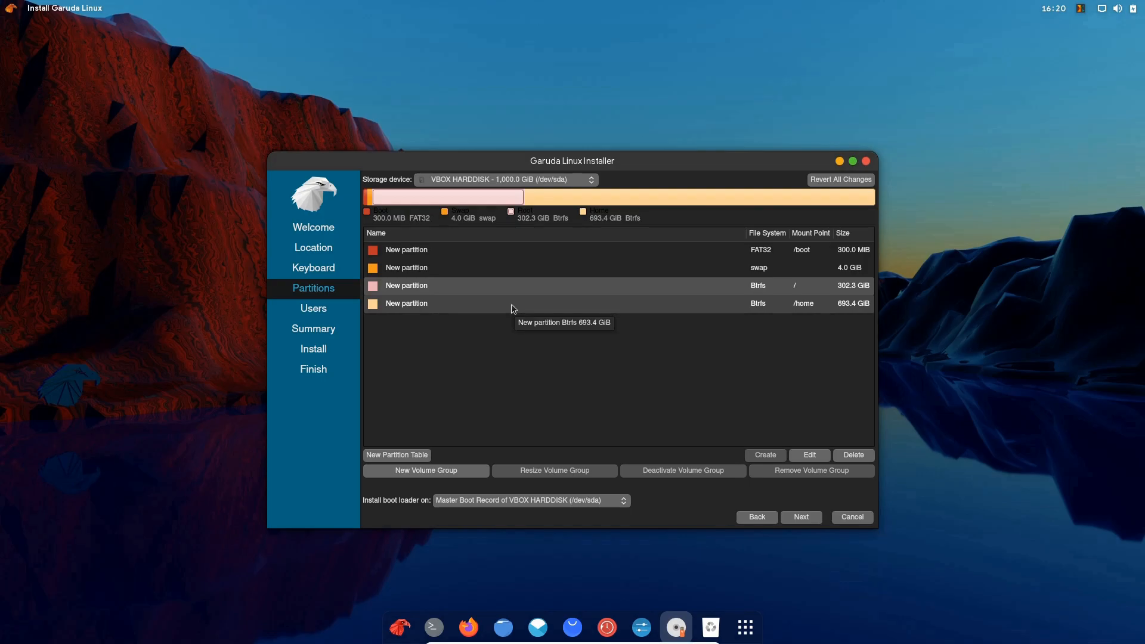
click(514, 308)
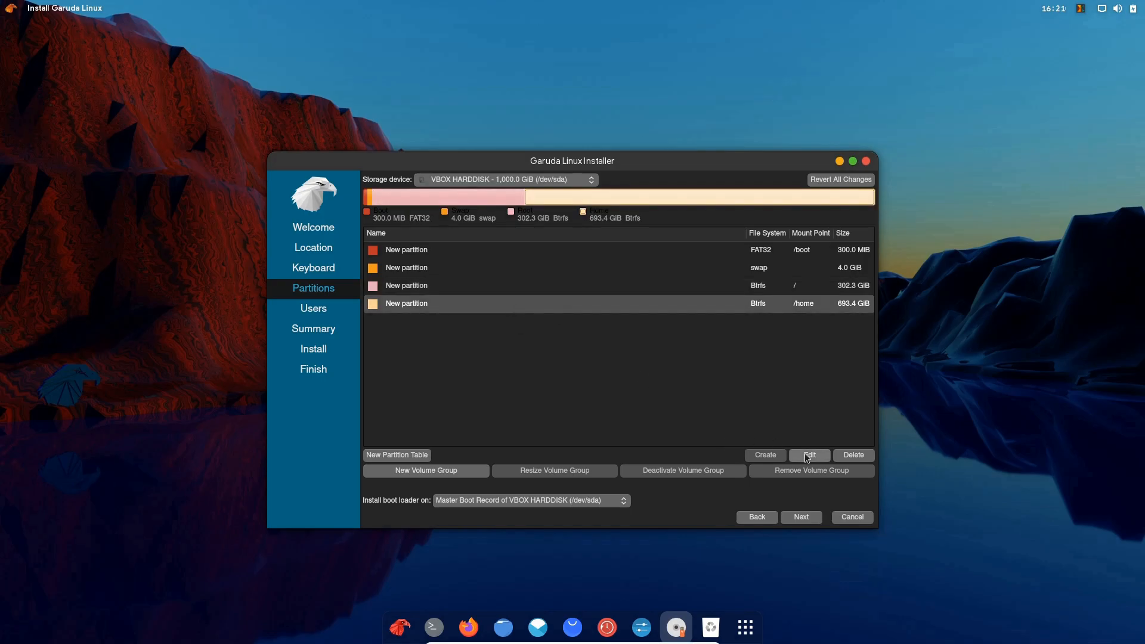
click(800, 518)
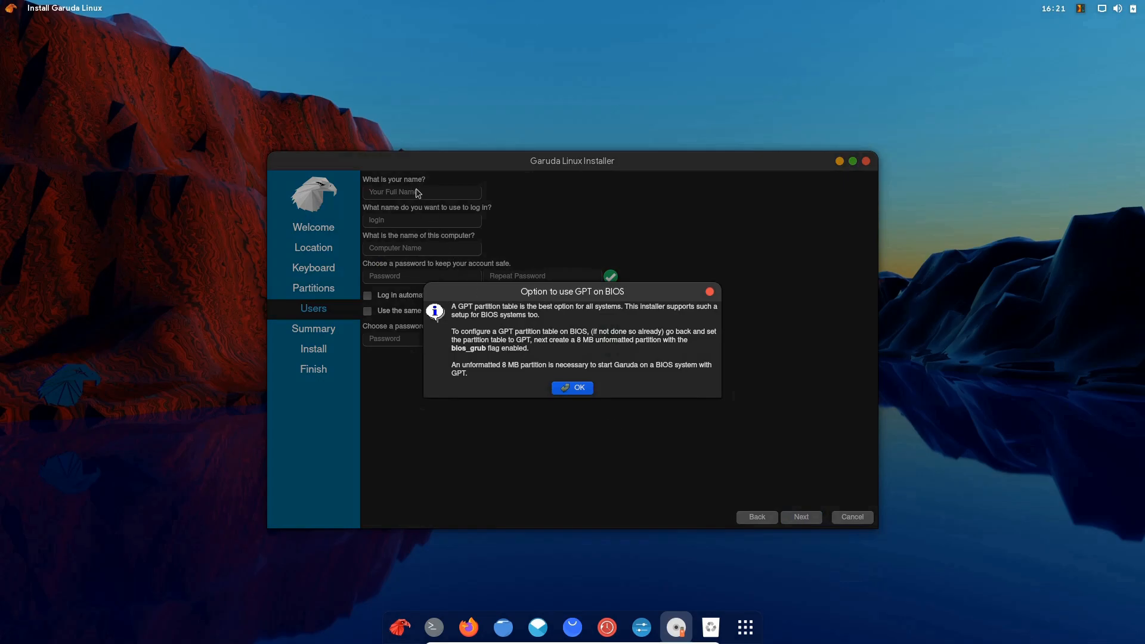
click(571, 388)
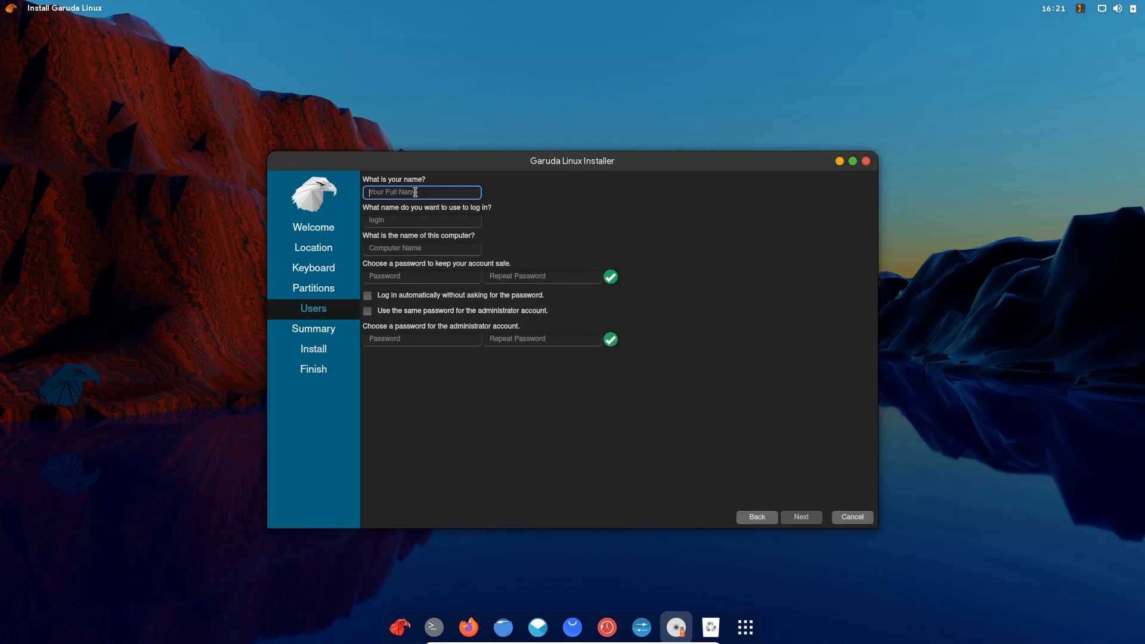
Step: Fill in the user's name and the account password twice, reuse that password for the administrator account, and continue to the summary
text(Primo)
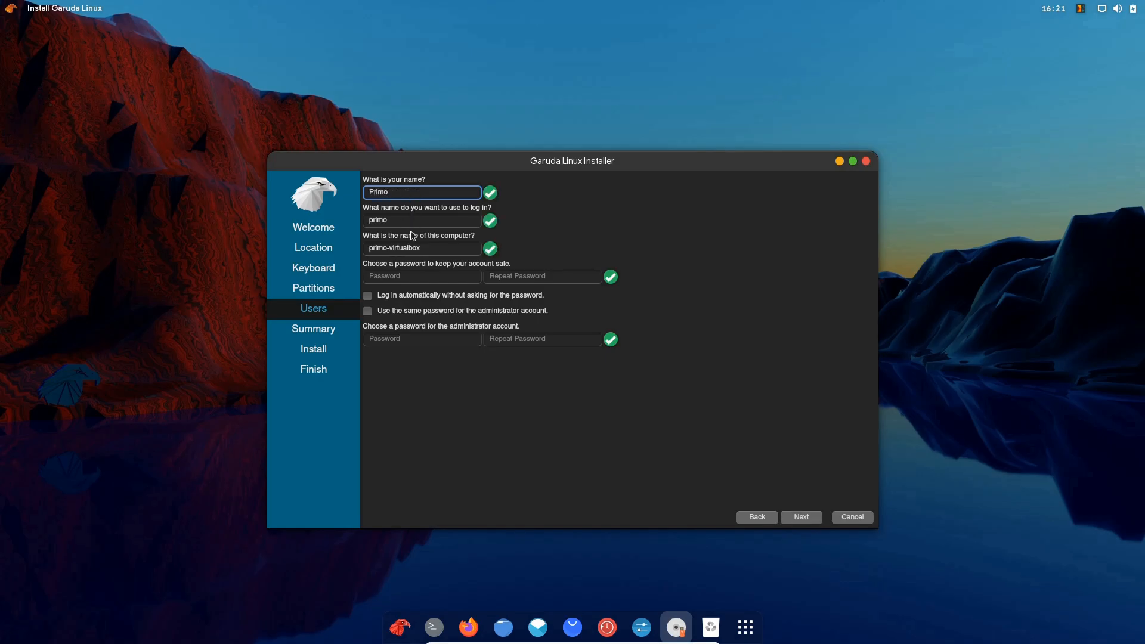
click(401, 274)
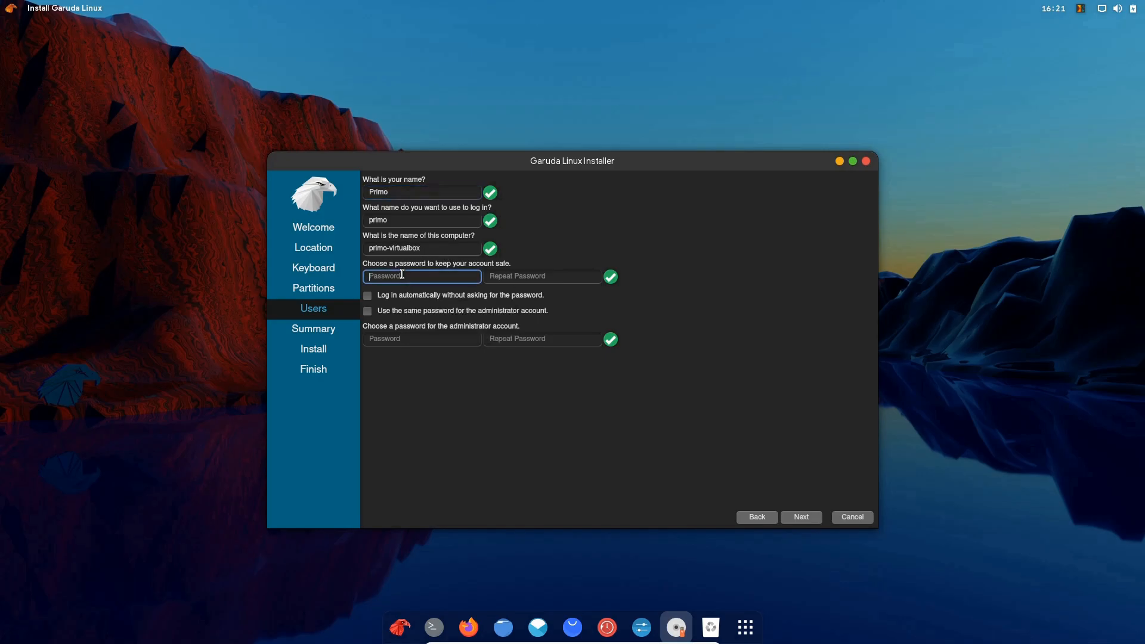
text(pr●●●●●)
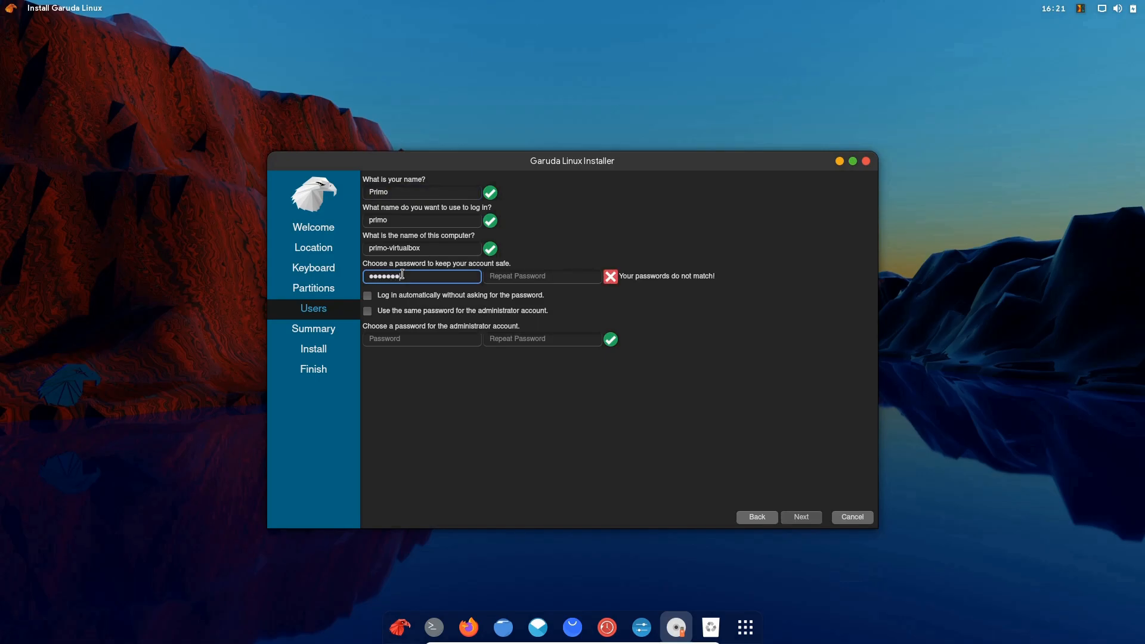
click(519, 272)
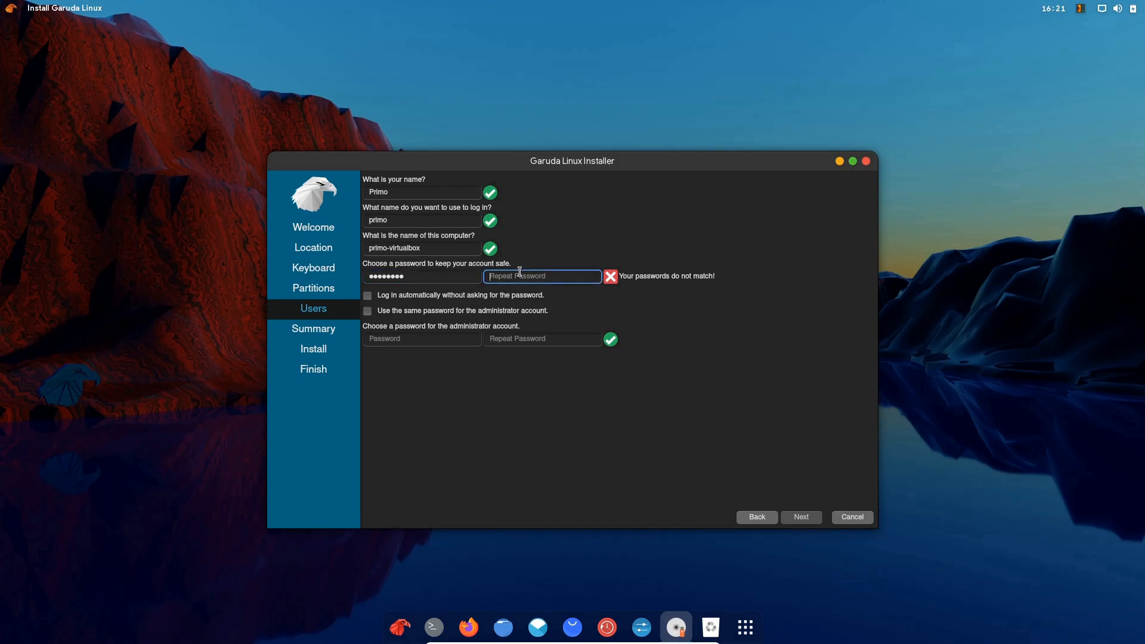
text(●●●●●●●●)
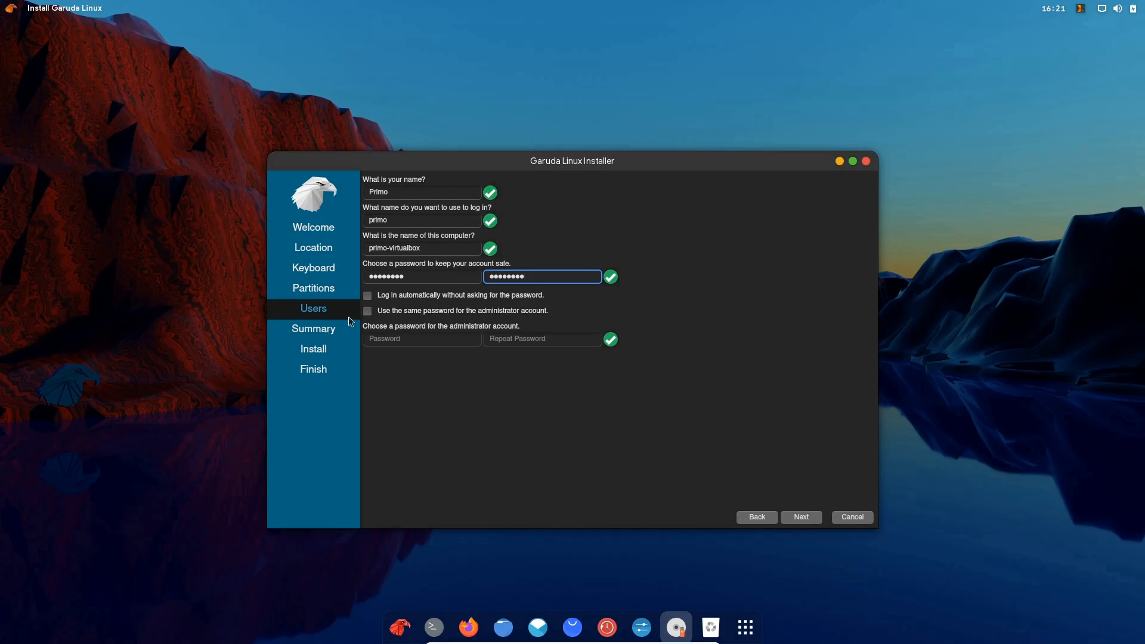
click(367, 310)
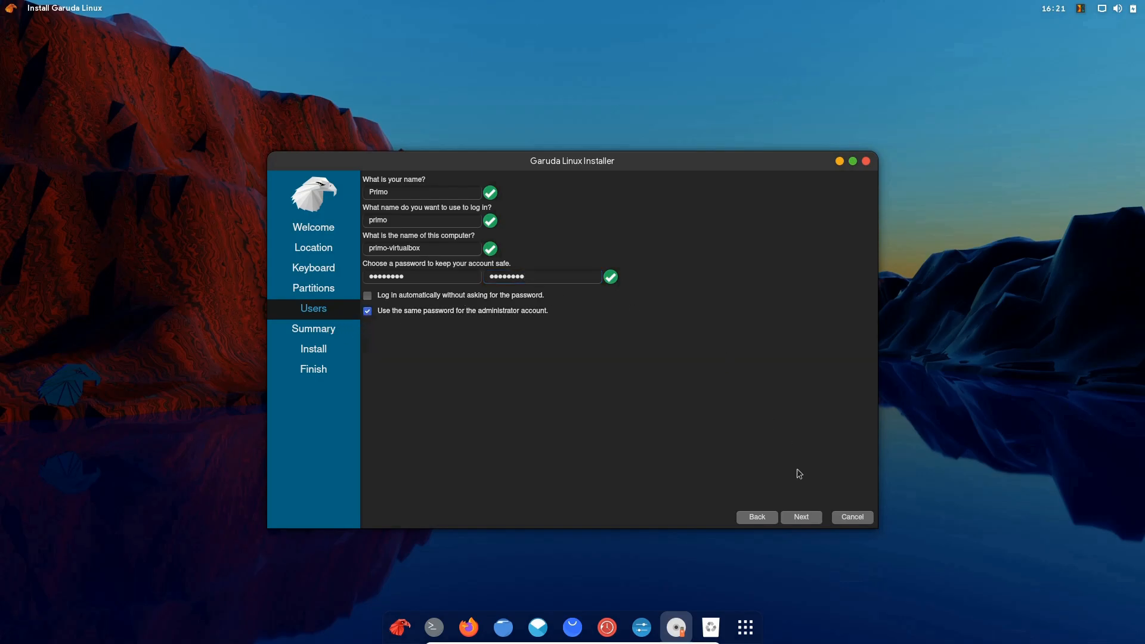
click(798, 516)
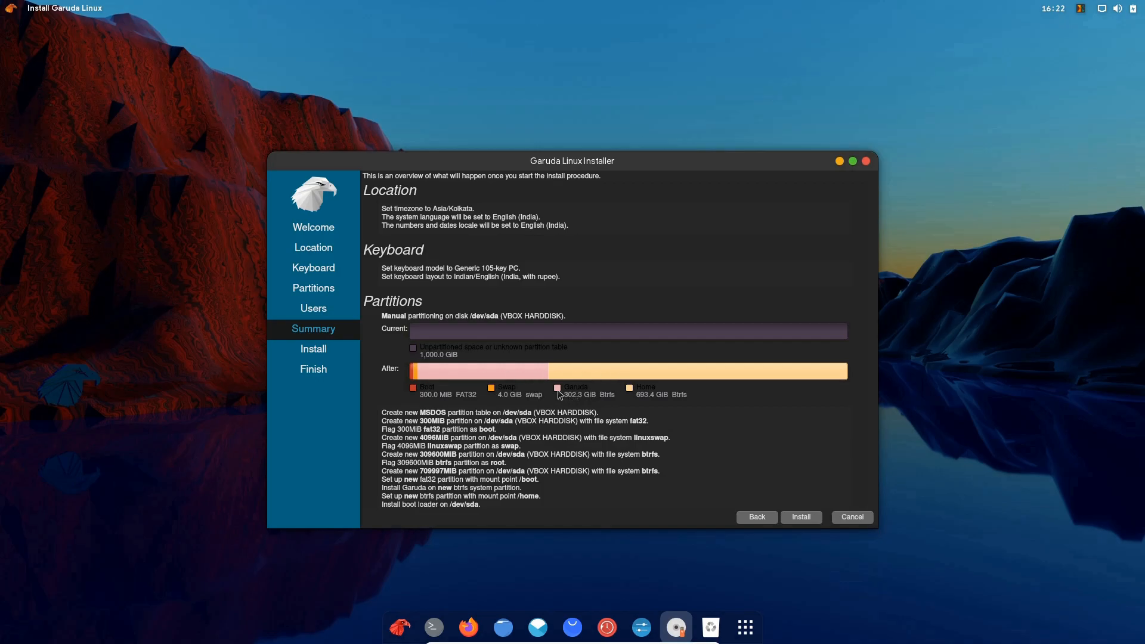
Step: Start the installation from the summary, confirm the disk changes, and finish with a restart into the installed system
mouse_move(517, 378)
click(799, 516)
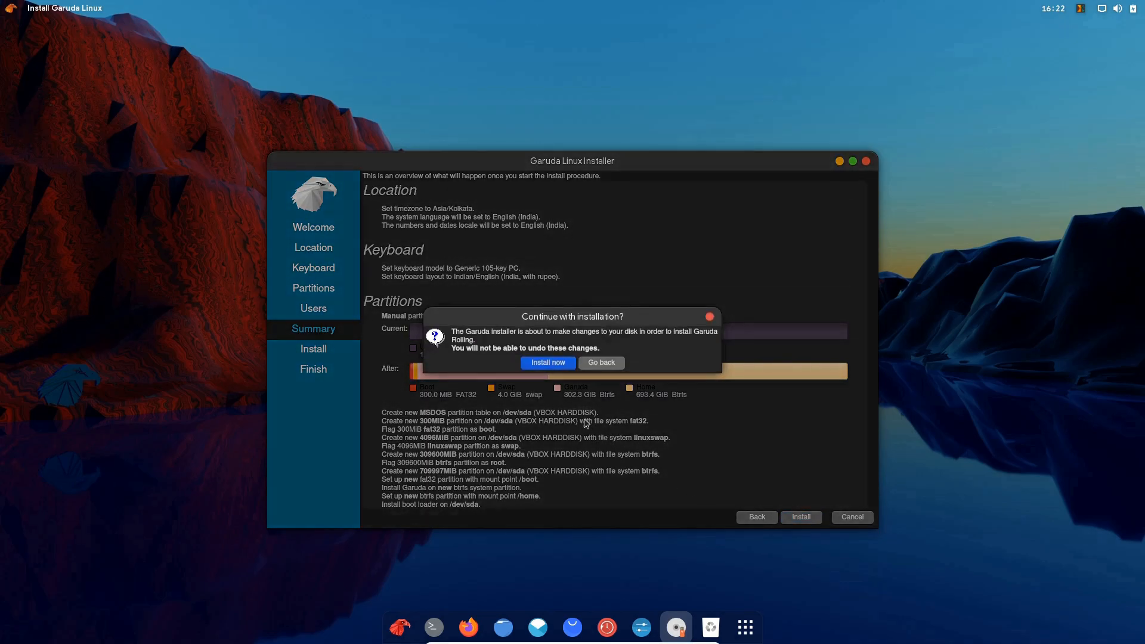
click(546, 362)
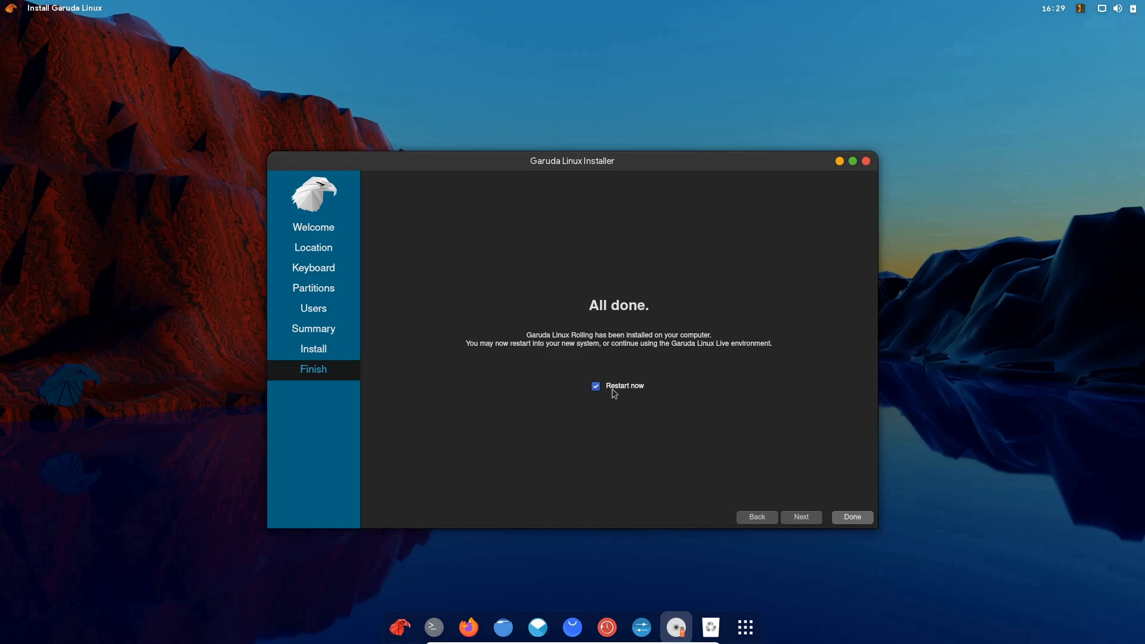
click(861, 518)
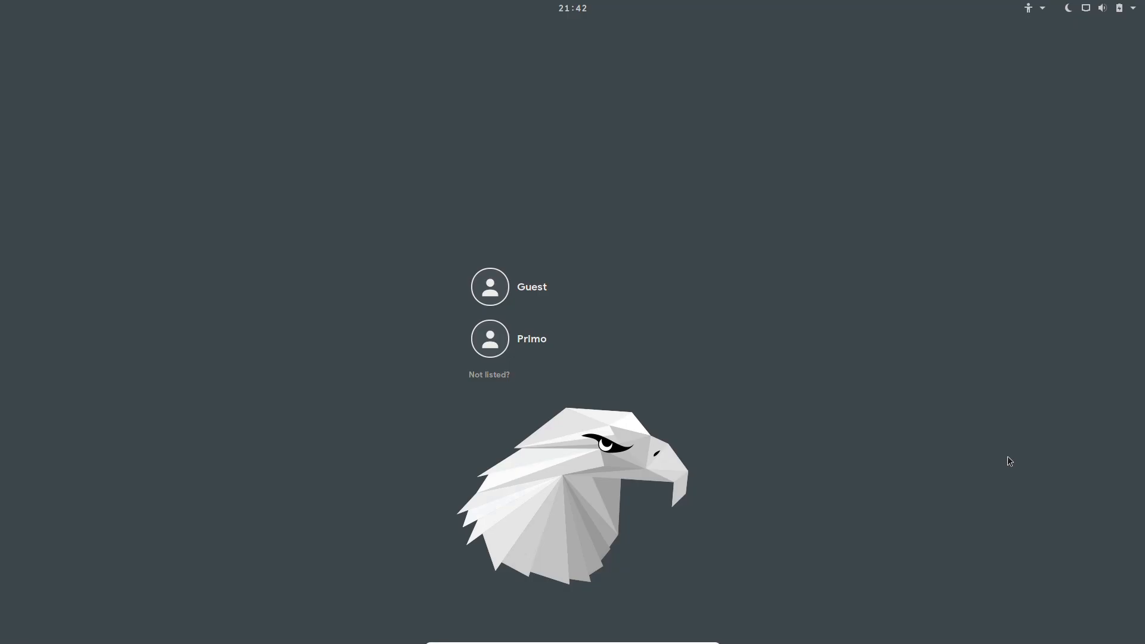
Step: Log in to the installed system as the newly created user with the account password
click(565, 329)
text(********)
key(Return)
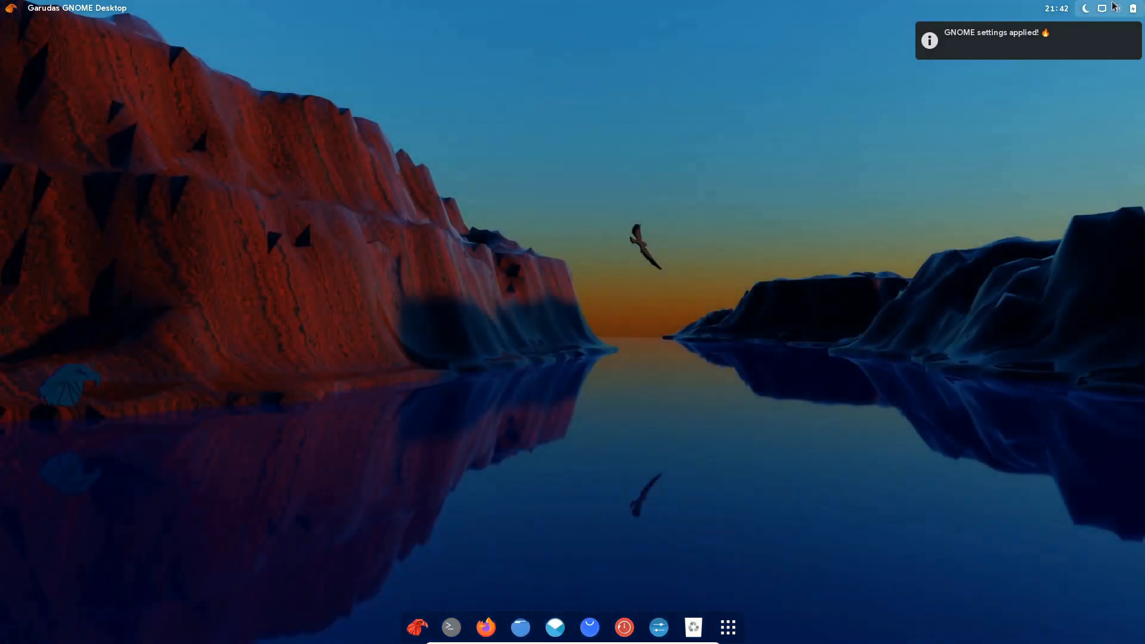
Step: Turn off Night Light in the system settings of the desktop
click(1113, 6)
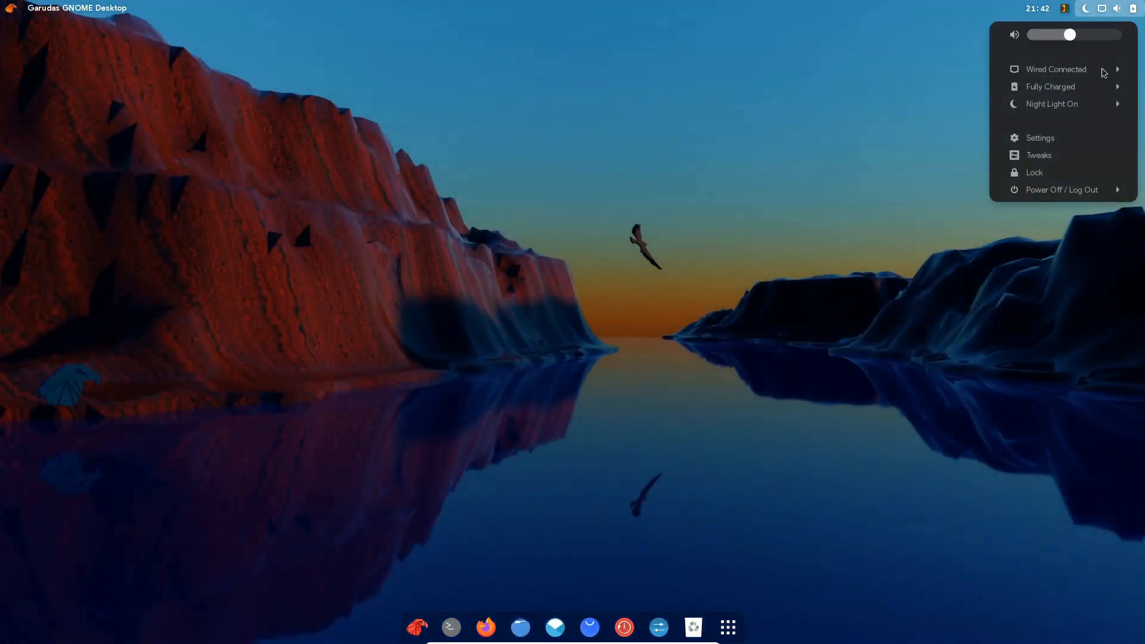
click(1095, 109)
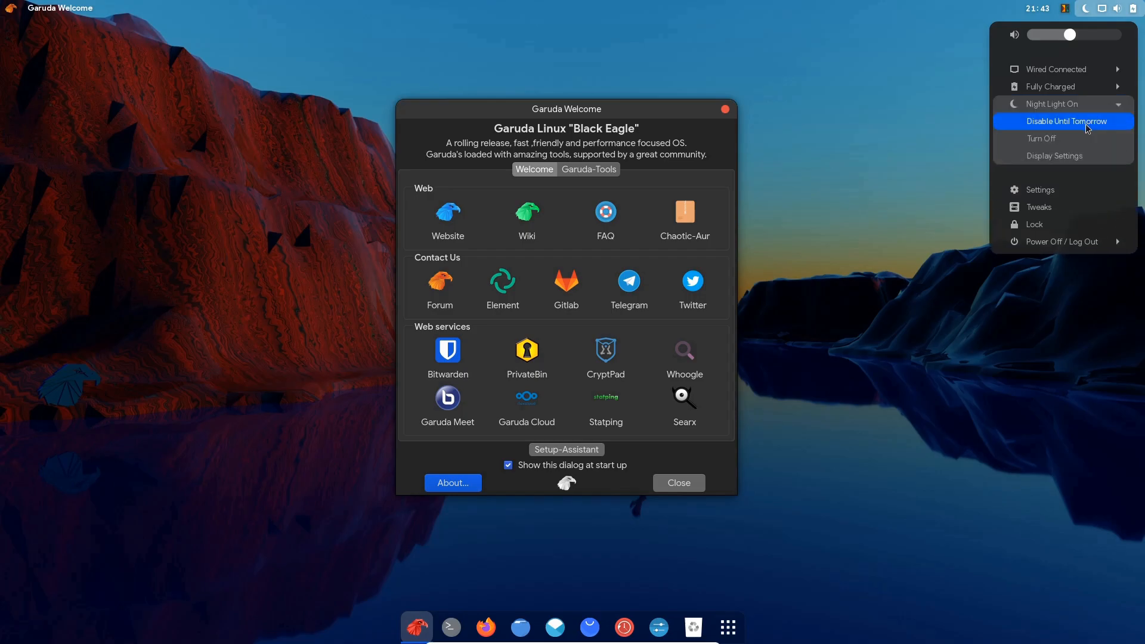
click(1083, 136)
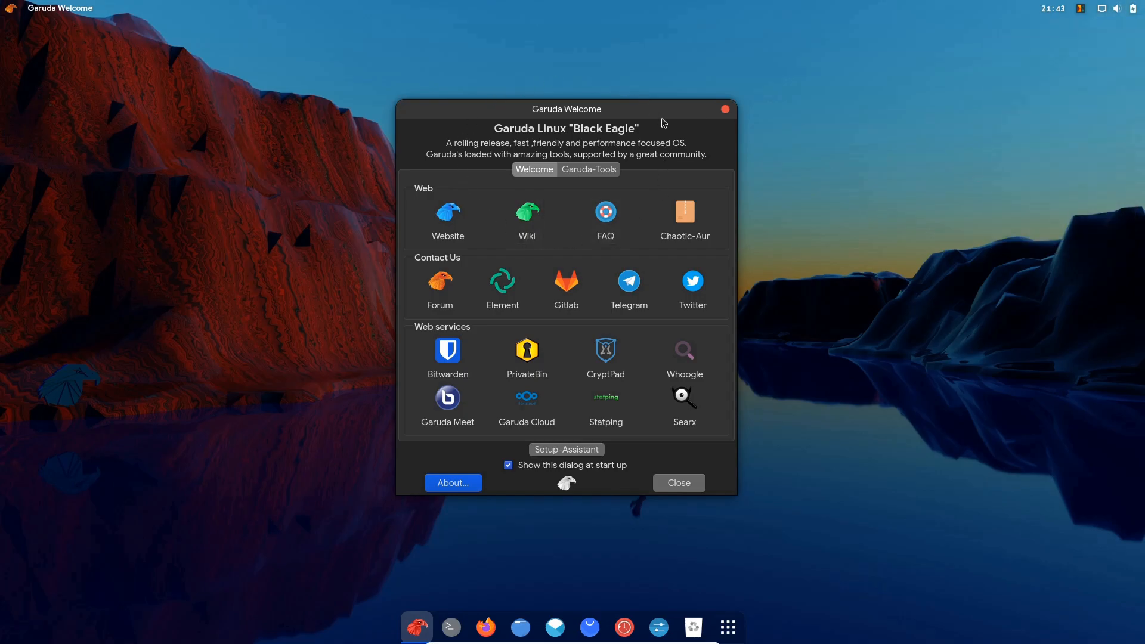
Step: Open Garuda Assistant from the Garuda tools and generate a refreshed mirrorlist from https mirrors in Germany and India
click(580, 172)
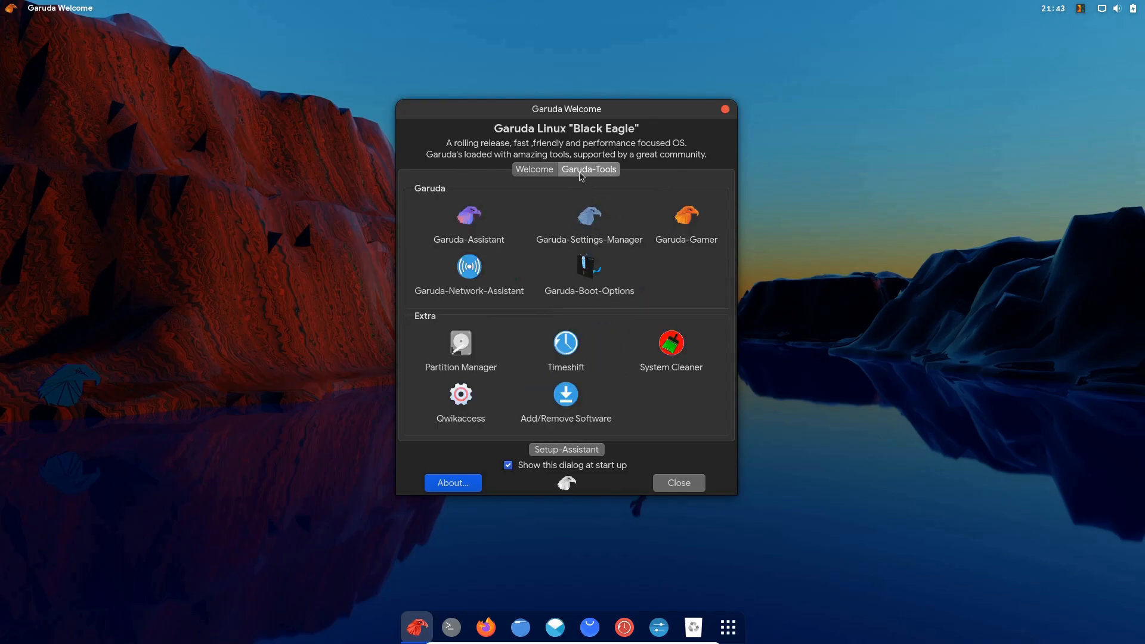
click(466, 230)
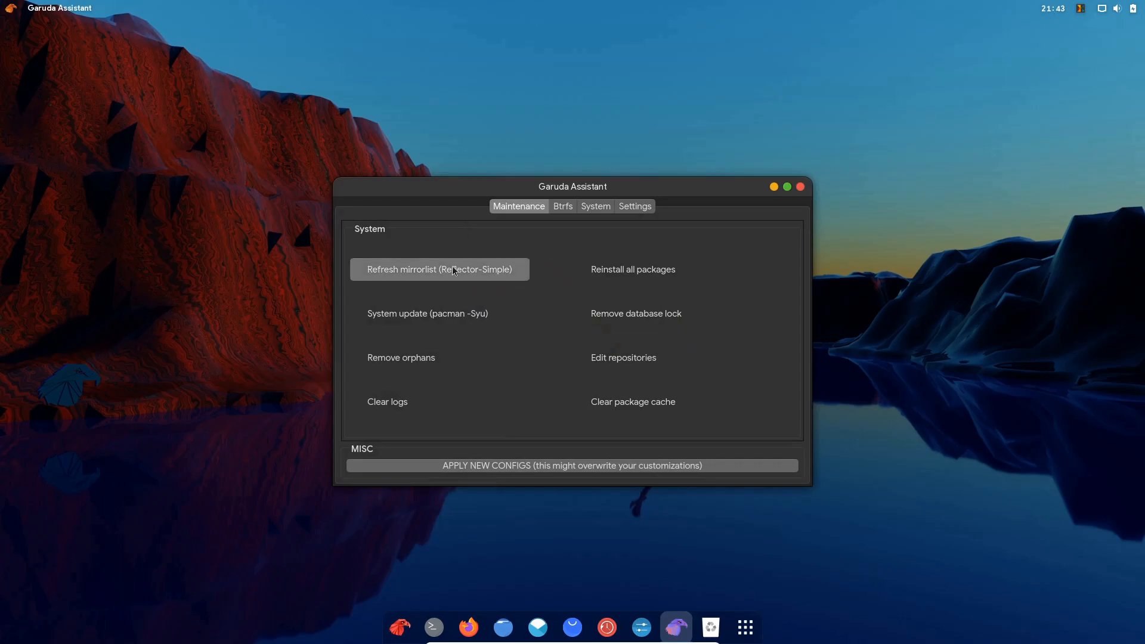
click(453, 270)
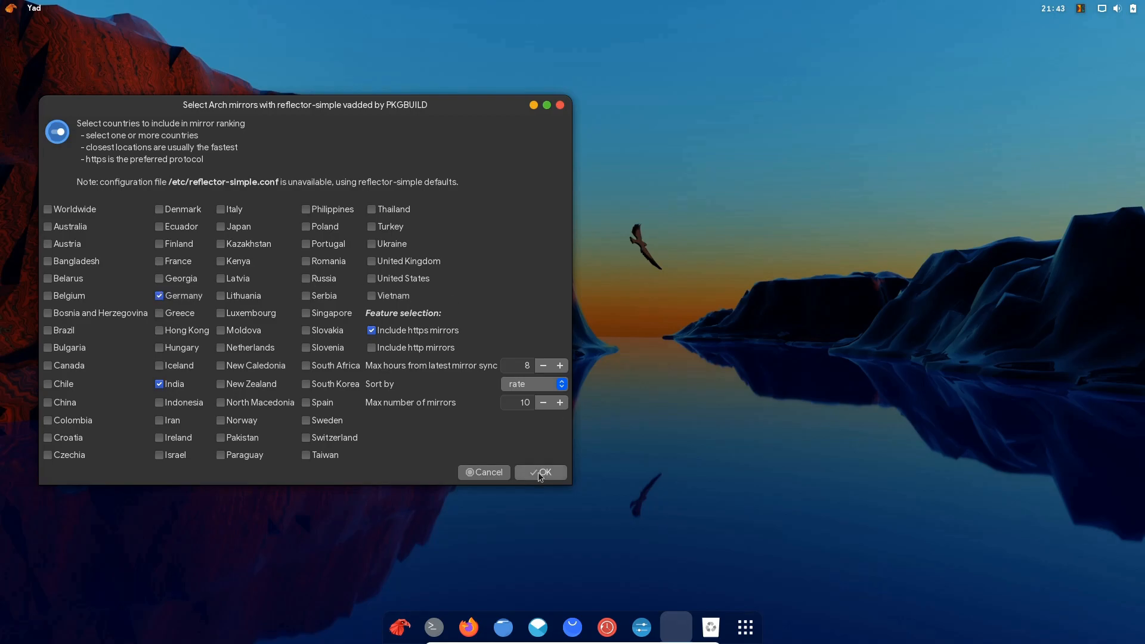
click(538, 471)
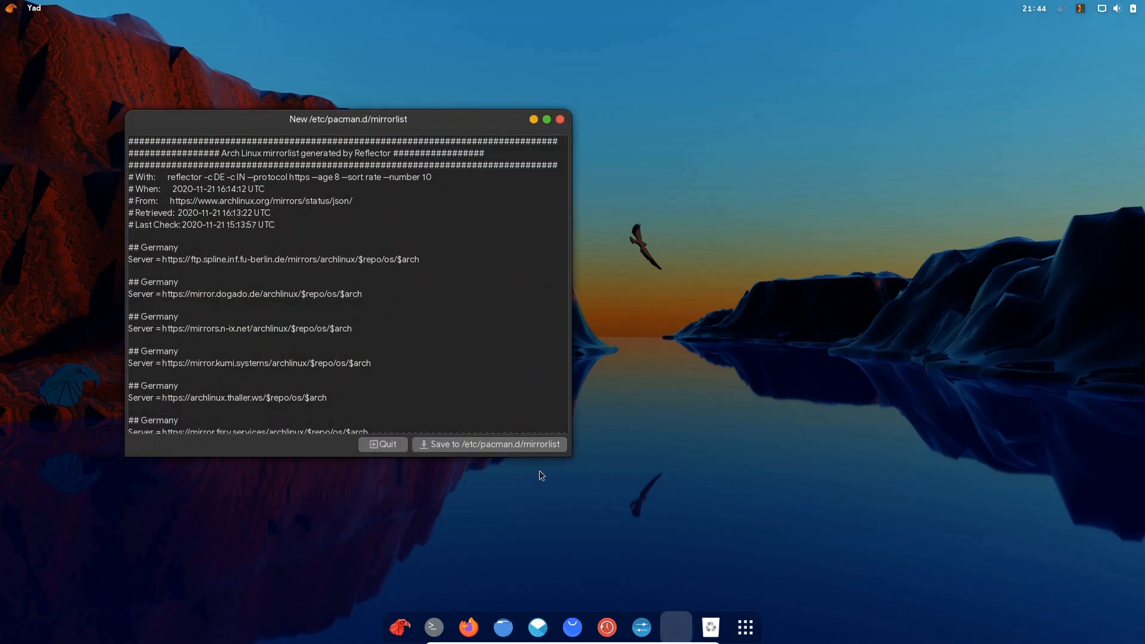
Step: Save the generated list to /etc/pacman.d/mirrorlist and authenticate with the account password
click(511, 450)
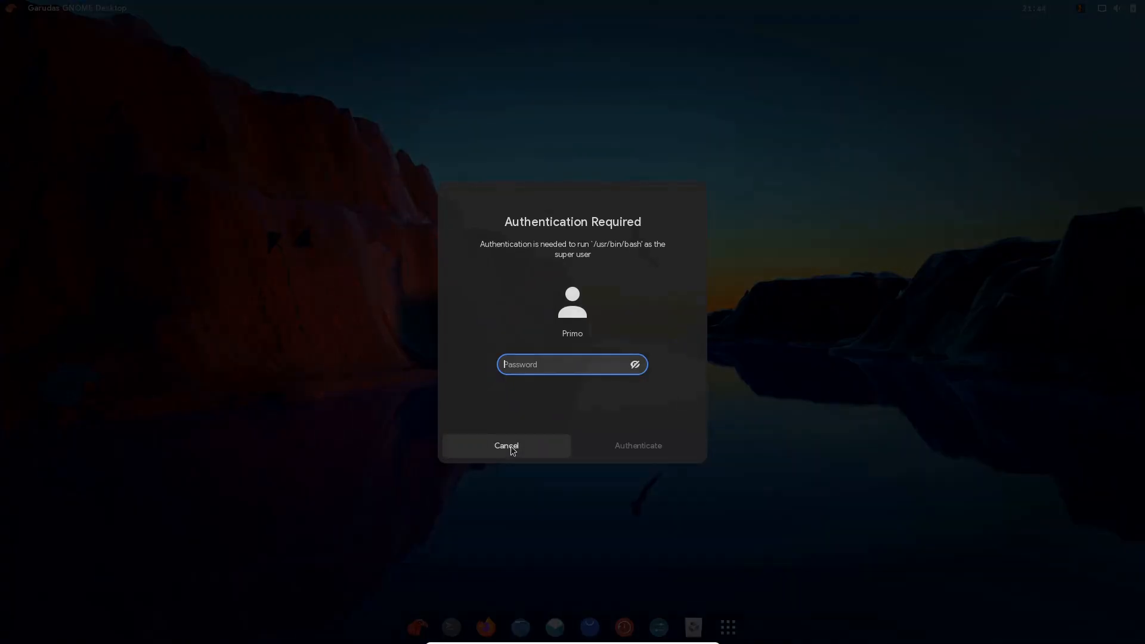
text(•)
key(Return)
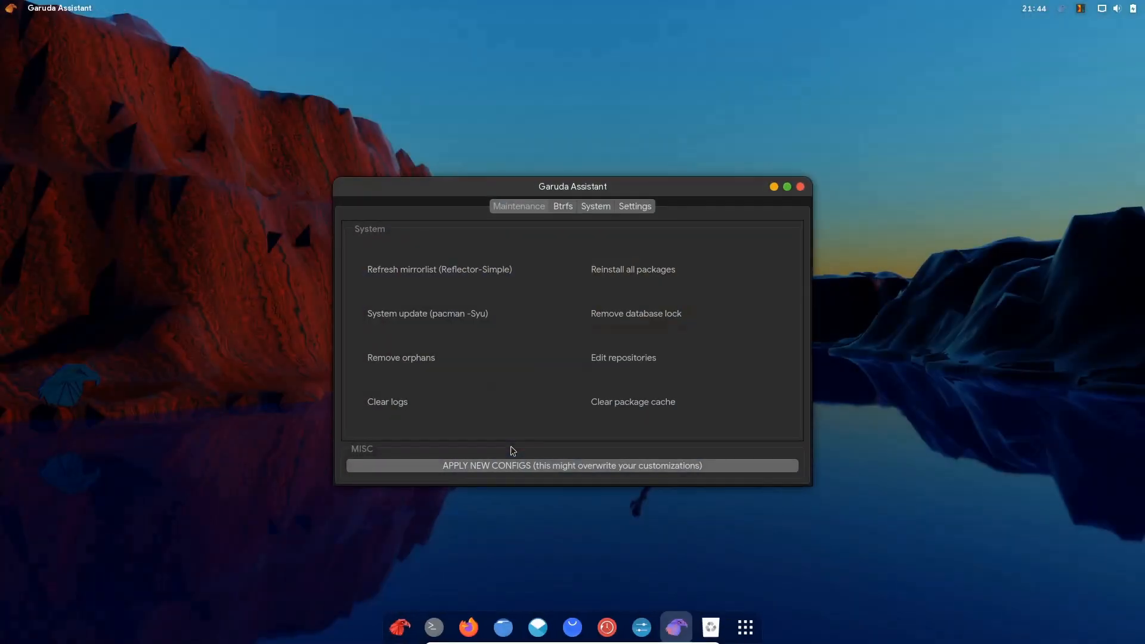
Step: Run a full system upgrade with sudo pacman -Syu in a terminal, enter the account password and accept the installation with y
click(460, 315)
click(428, 627)
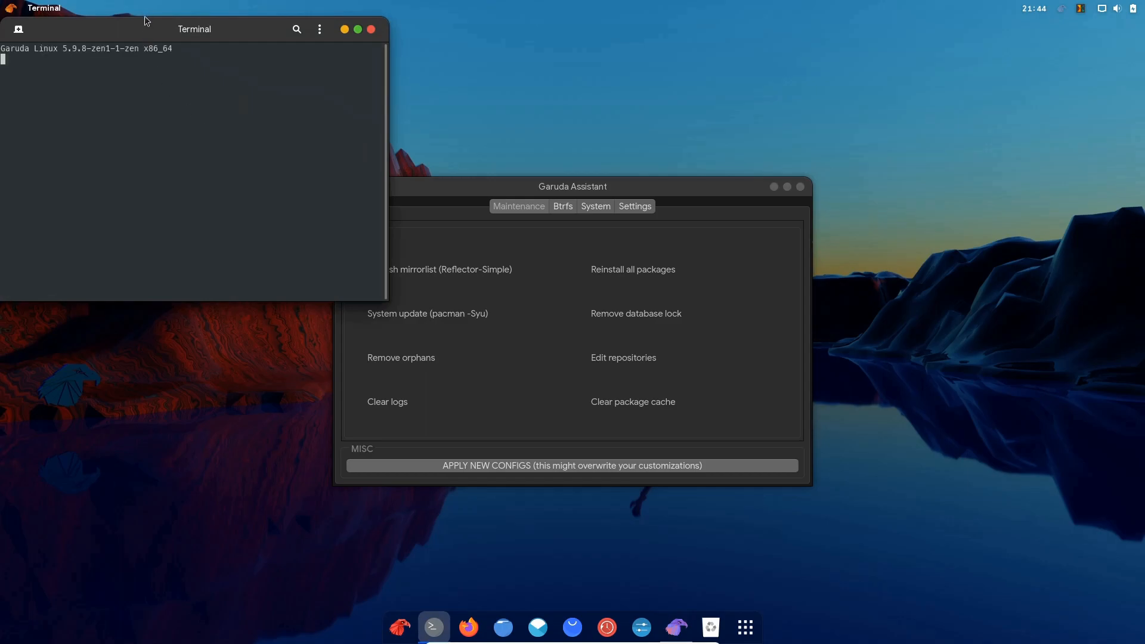
drag(161, 32, 194, 32)
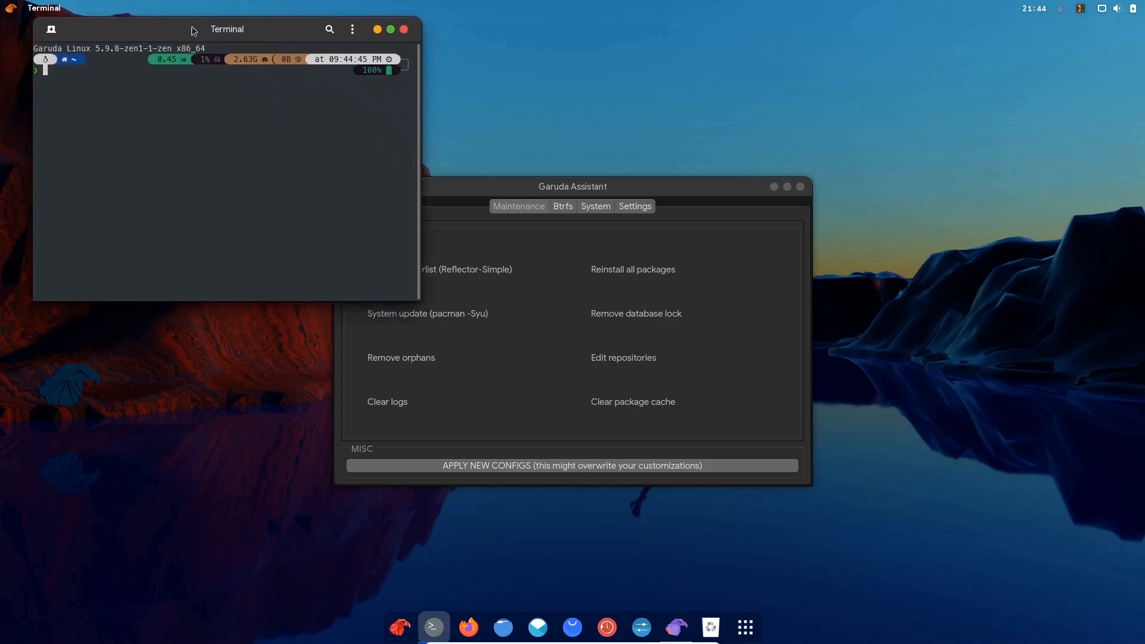
text(sudo pacman -S)
text(yu)
text(***)
text(**)
text(***)
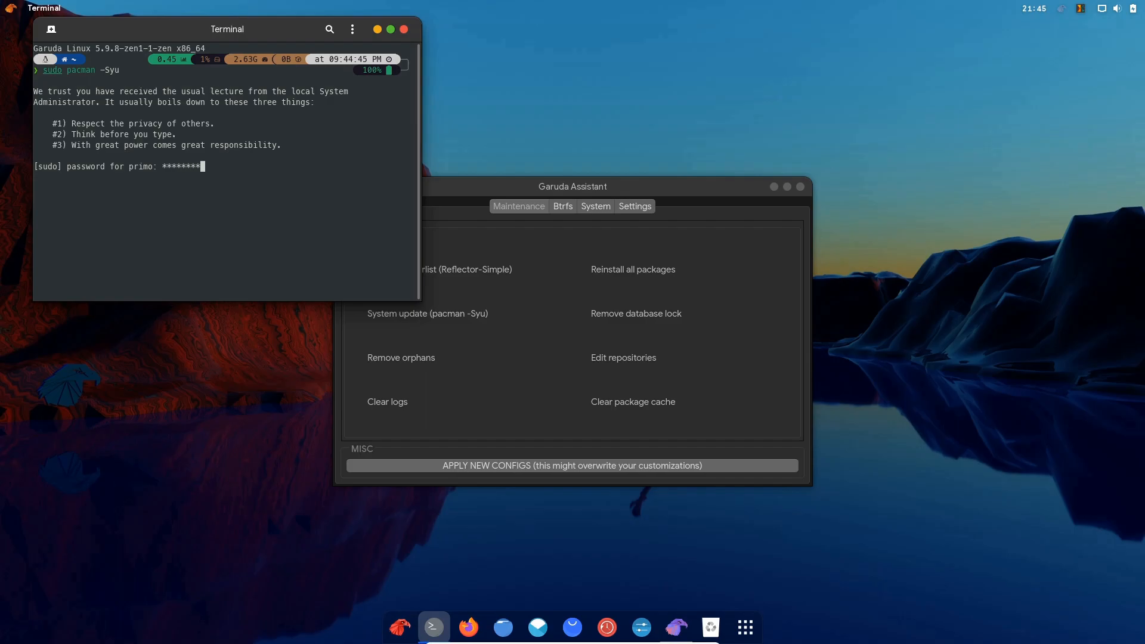
key(Return)
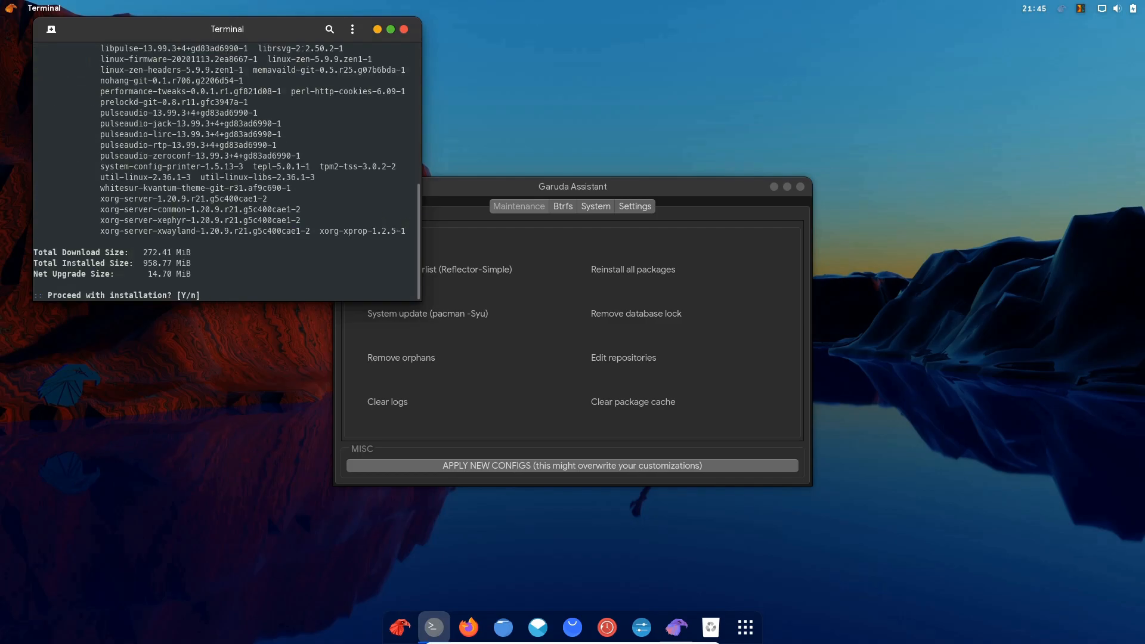
text(y)
key(Return)
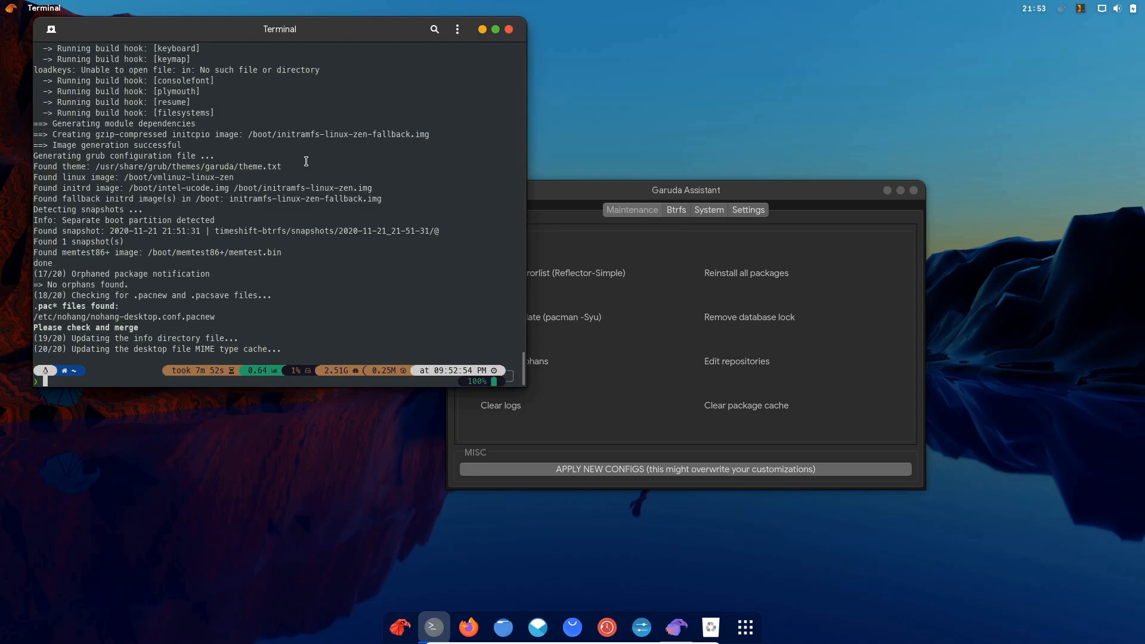
Step: Review the terminal output of the upgrade from the package list to the final post-transaction hooks, and close the terminal
scroll(305, 161, up, 20)
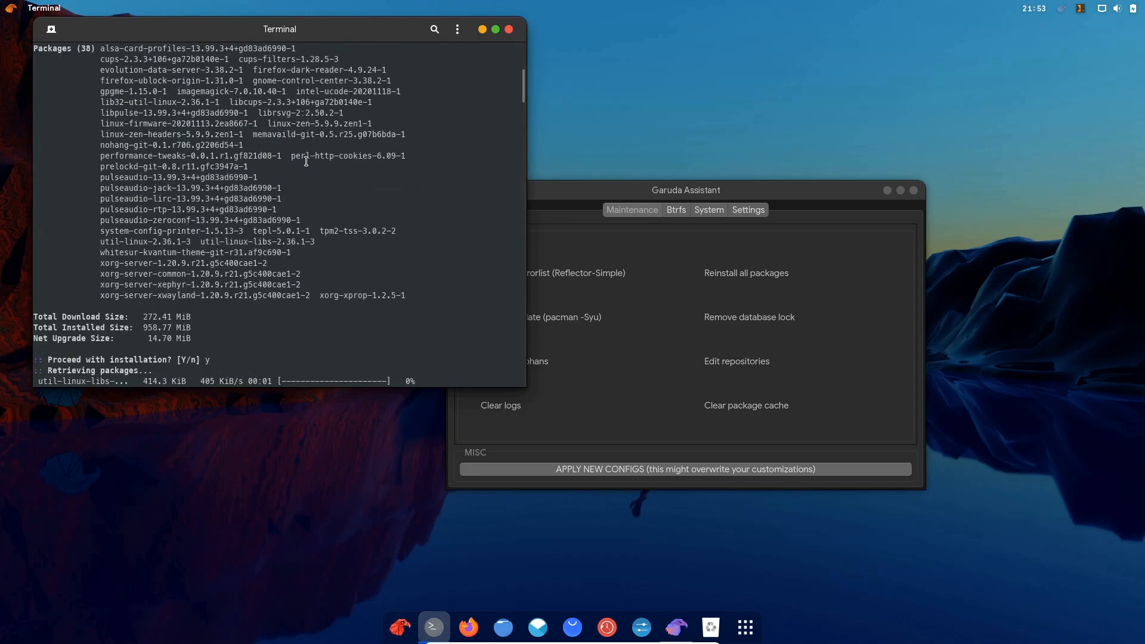
scroll(306, 161, down, 20)
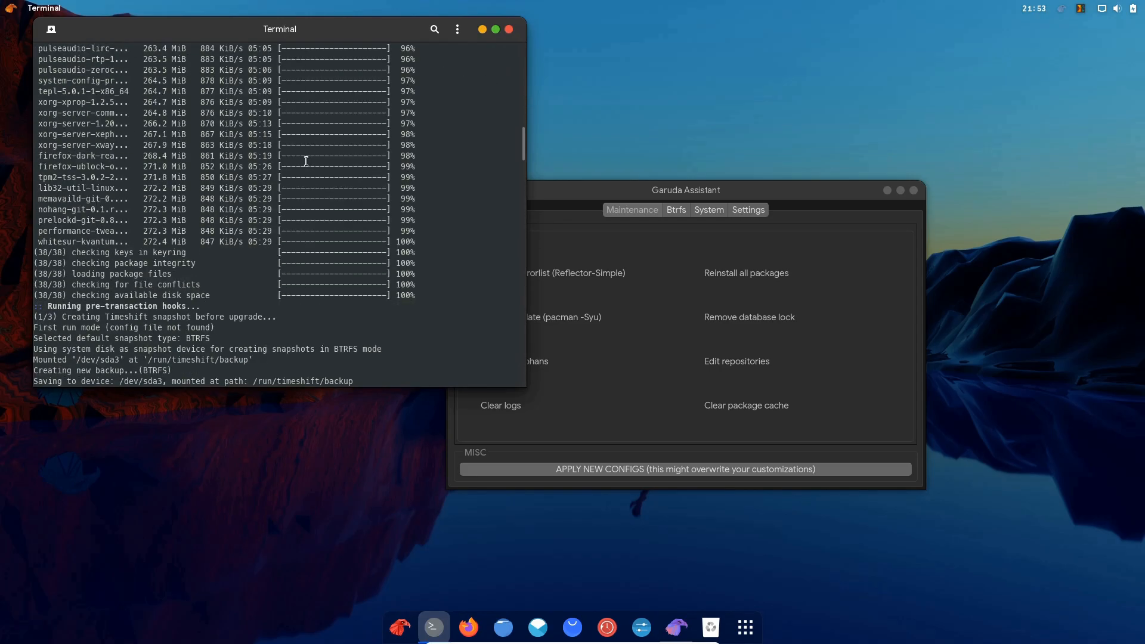
scroll(306, 161, down, 5)
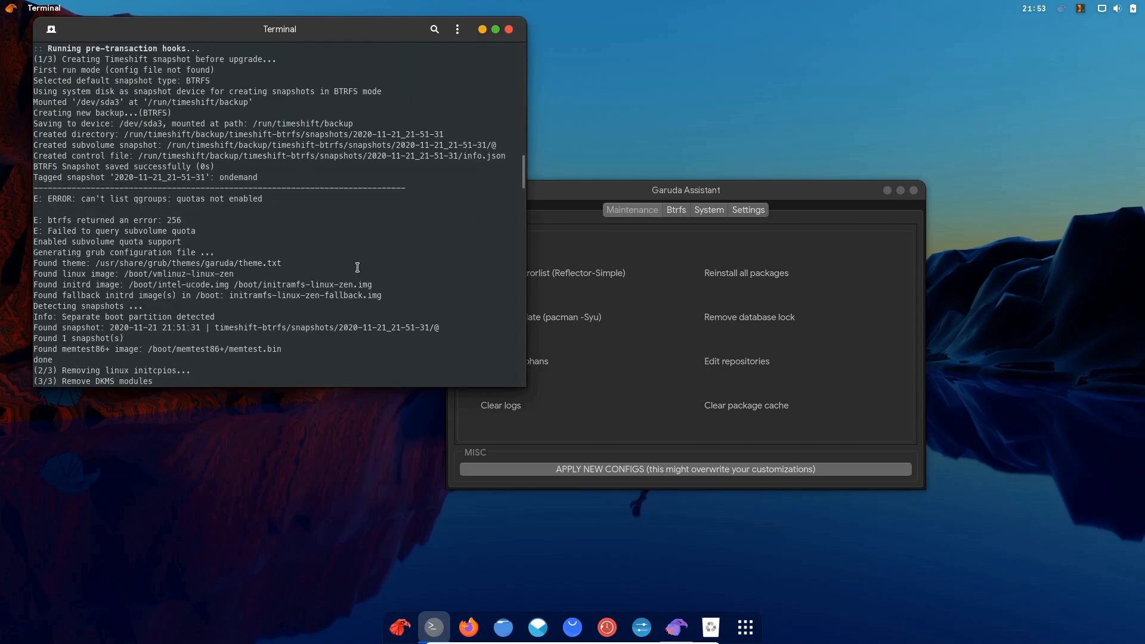
scroll(357, 267, down, 4)
scroll(357, 267, down, 20)
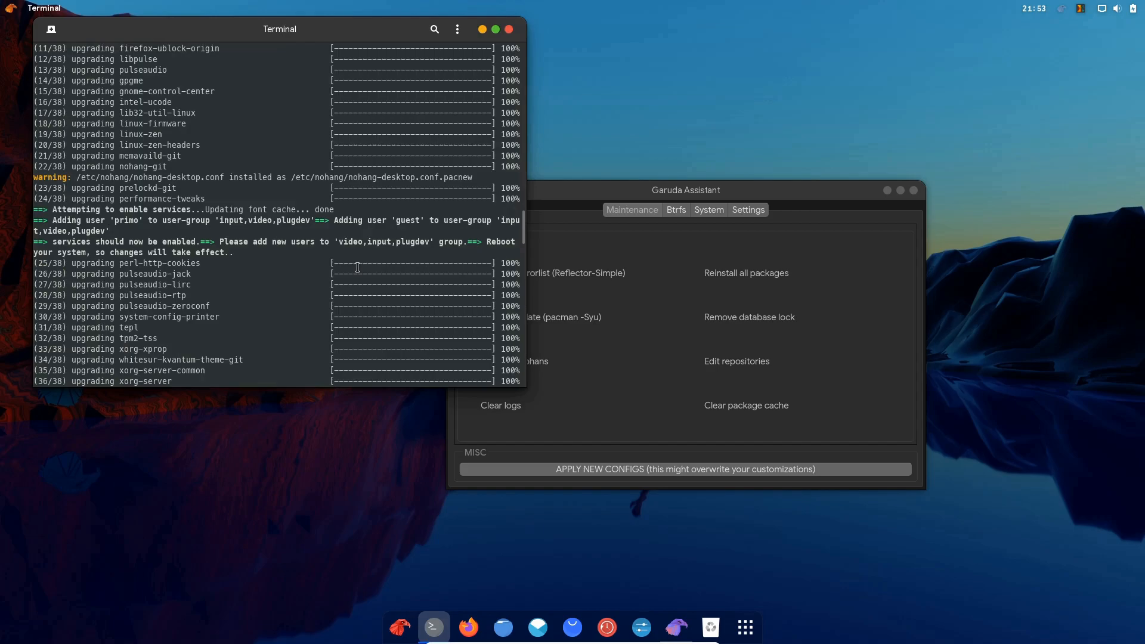
scroll(358, 267, down, 10)
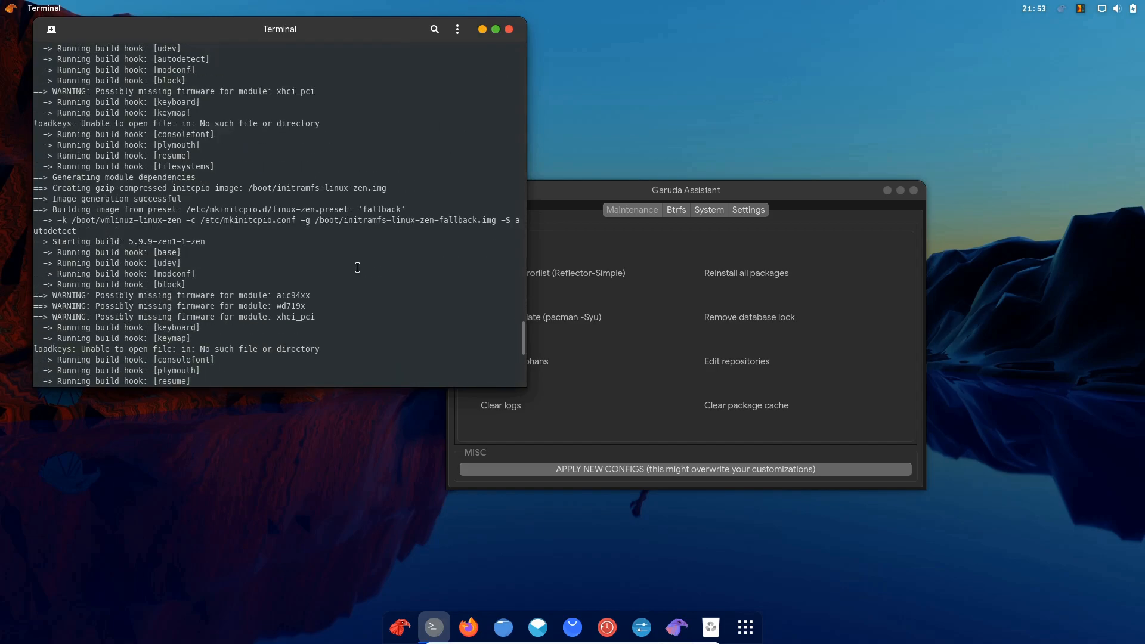
scroll(357, 267, down, 5)
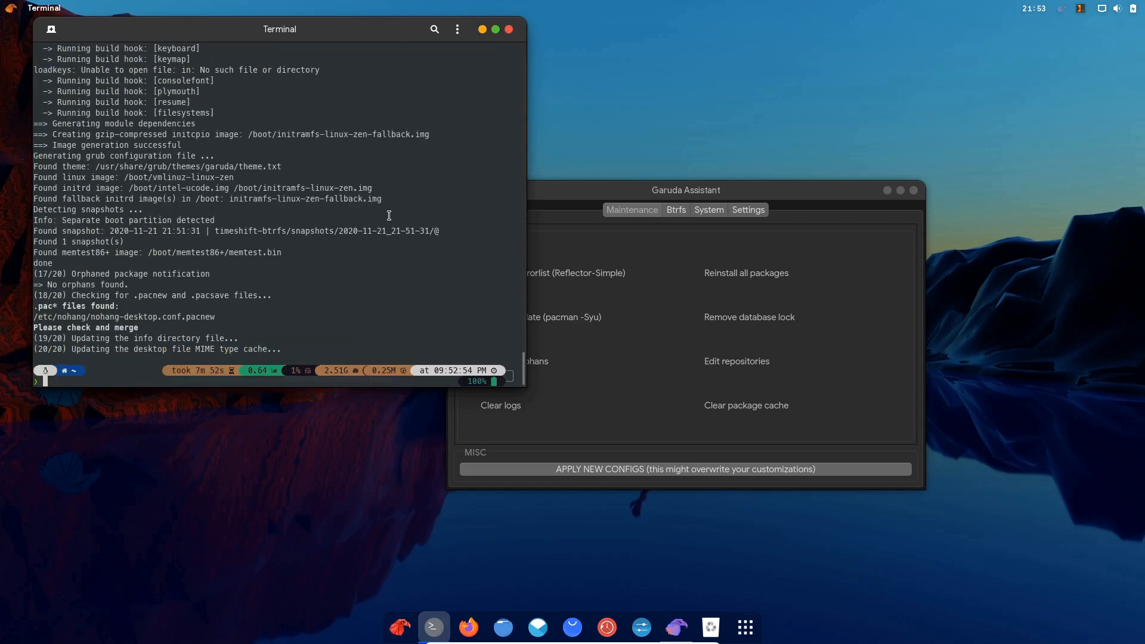
click(509, 30)
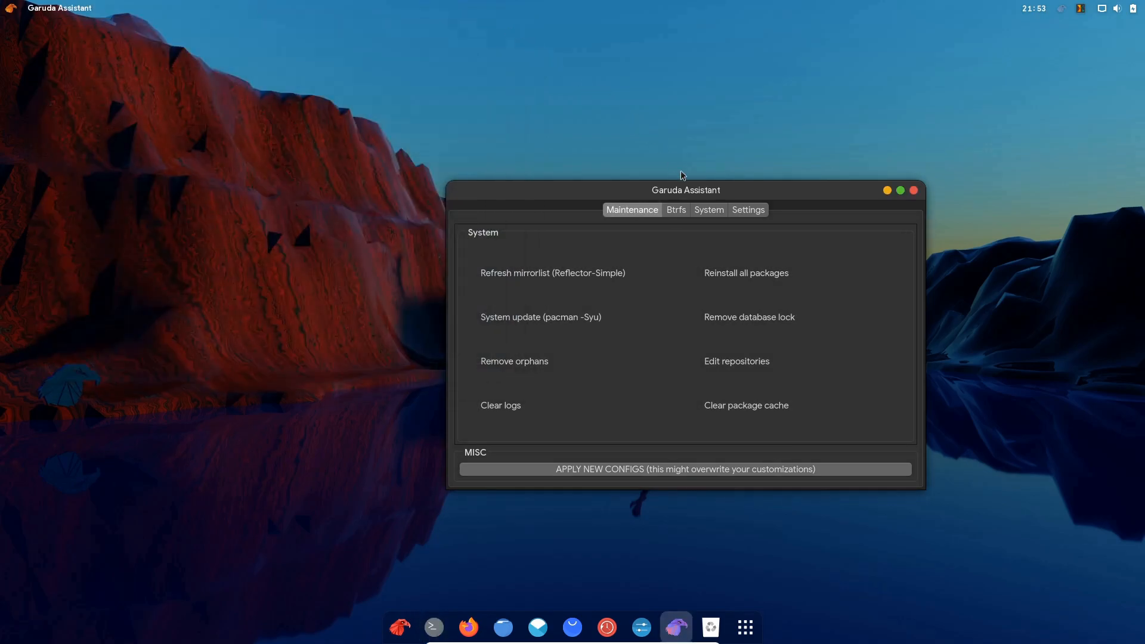
Step: Look through the Btrfs, System and Settings options of Garuda Assistant and close it
drag(686, 189, 579, 156)
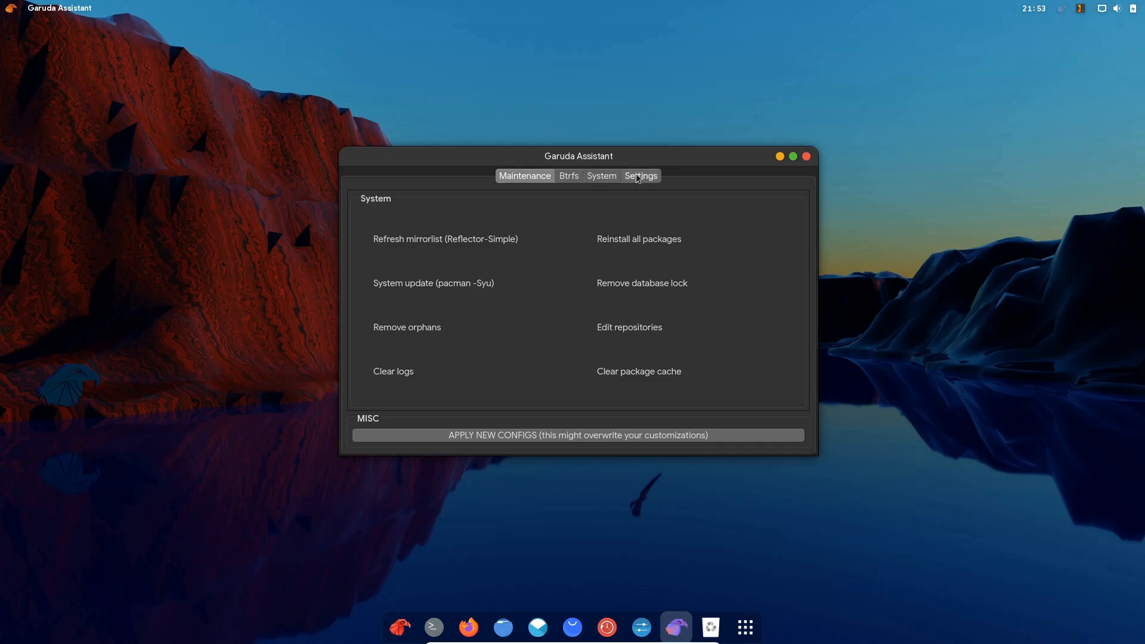
click(577, 177)
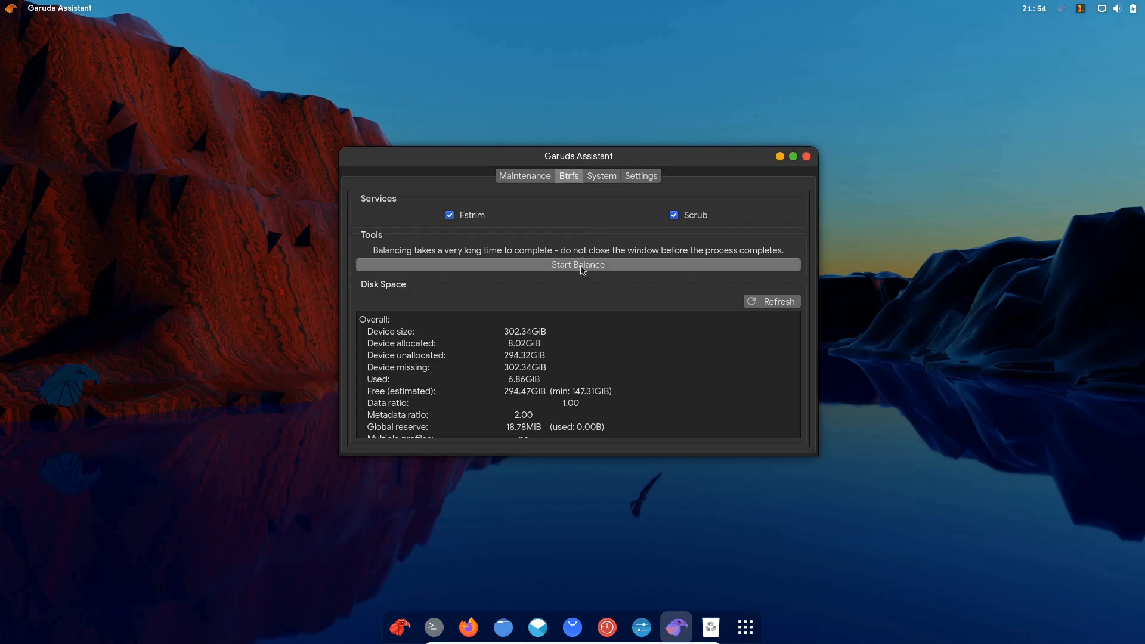
click(601, 177)
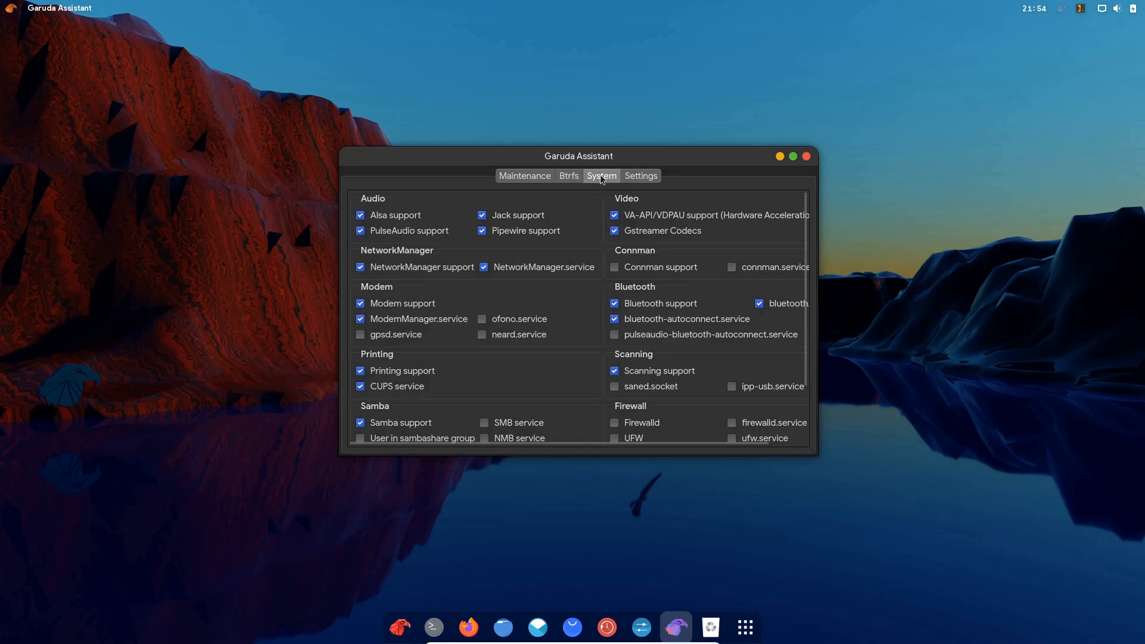
click(647, 178)
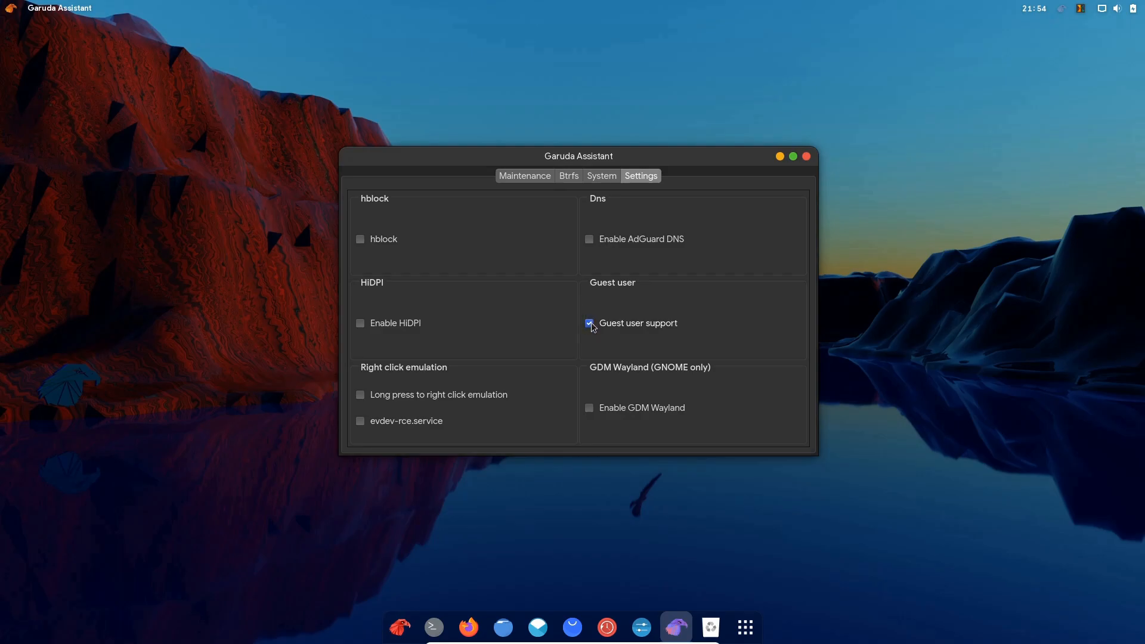
click(525, 178)
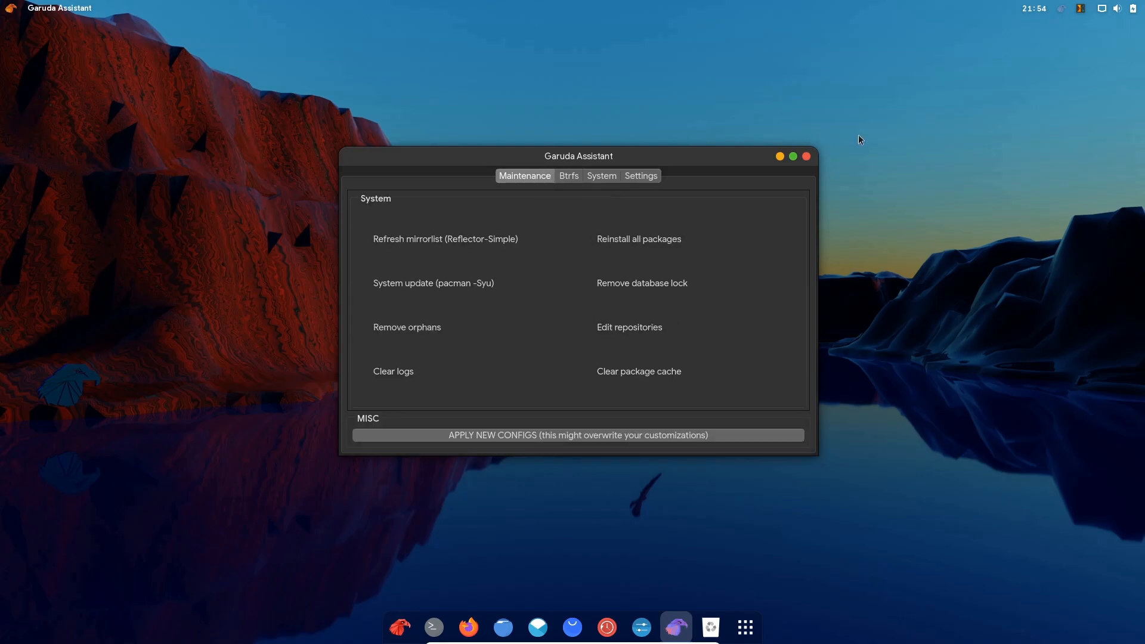
click(806, 156)
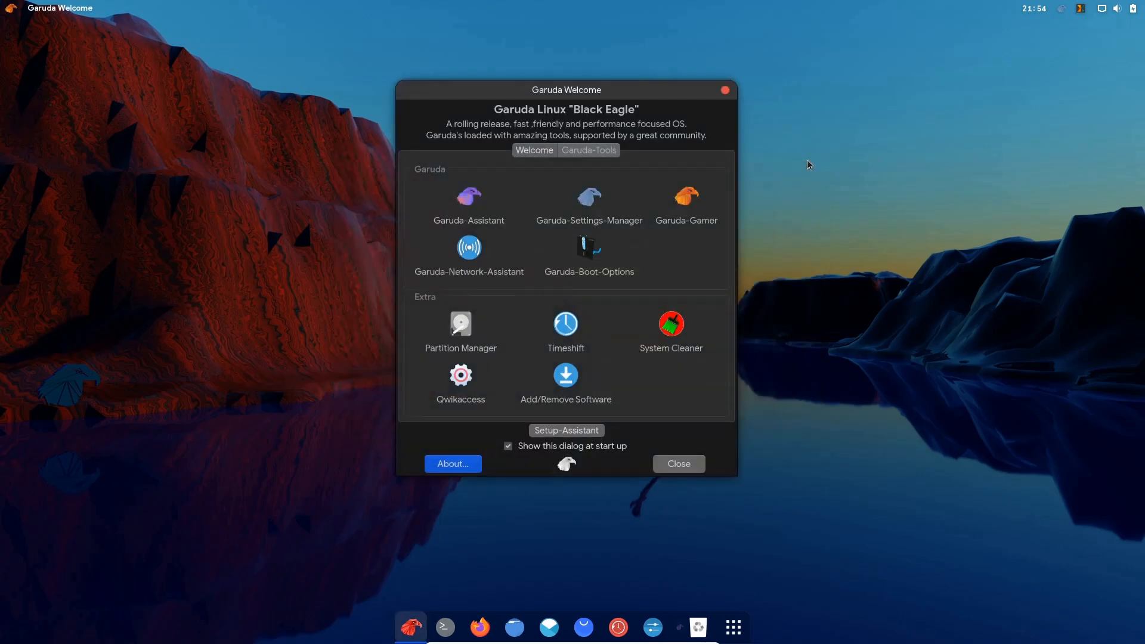
Step: Install the available language packages through Garuda Settings Manager, authenticating with the account password, and close the settings and welcome windows
click(589, 205)
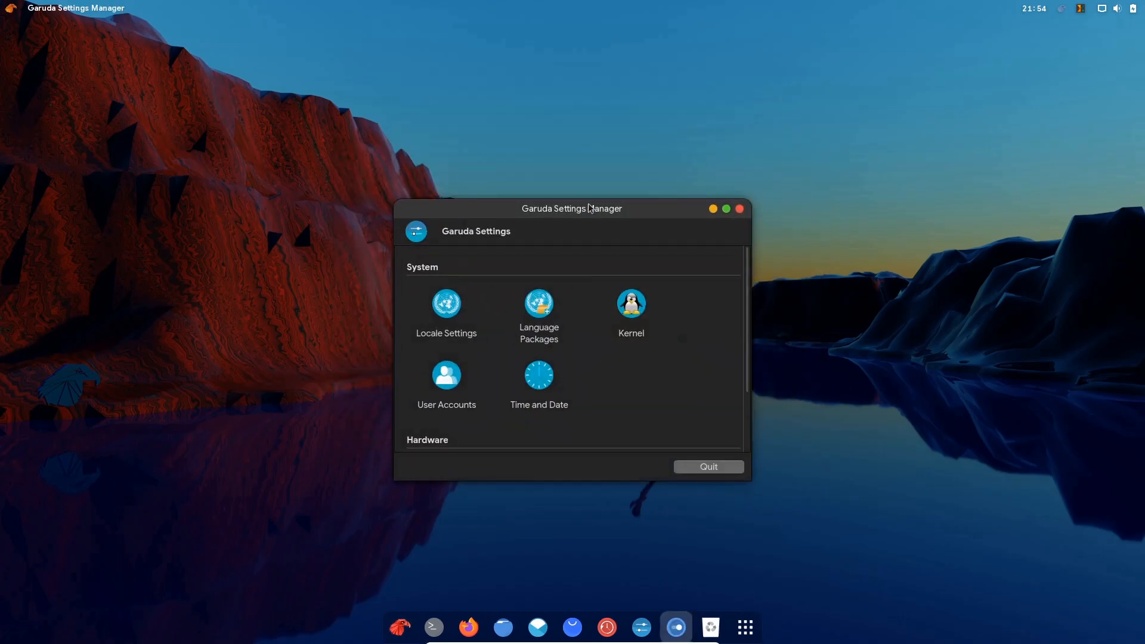
click(544, 314)
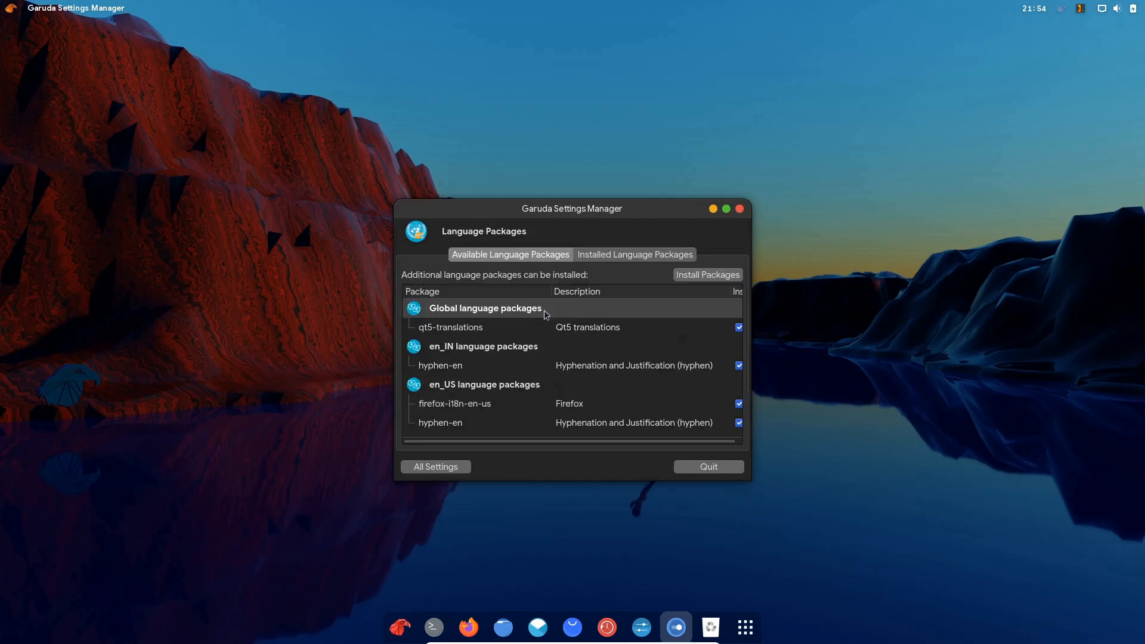
click(701, 277)
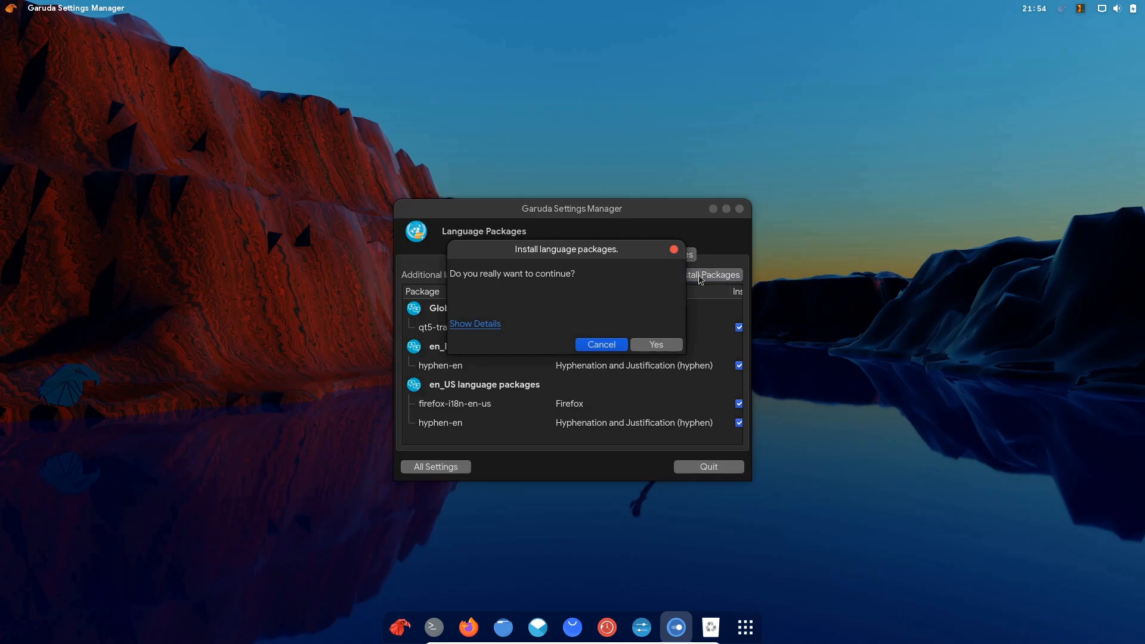
click(668, 344)
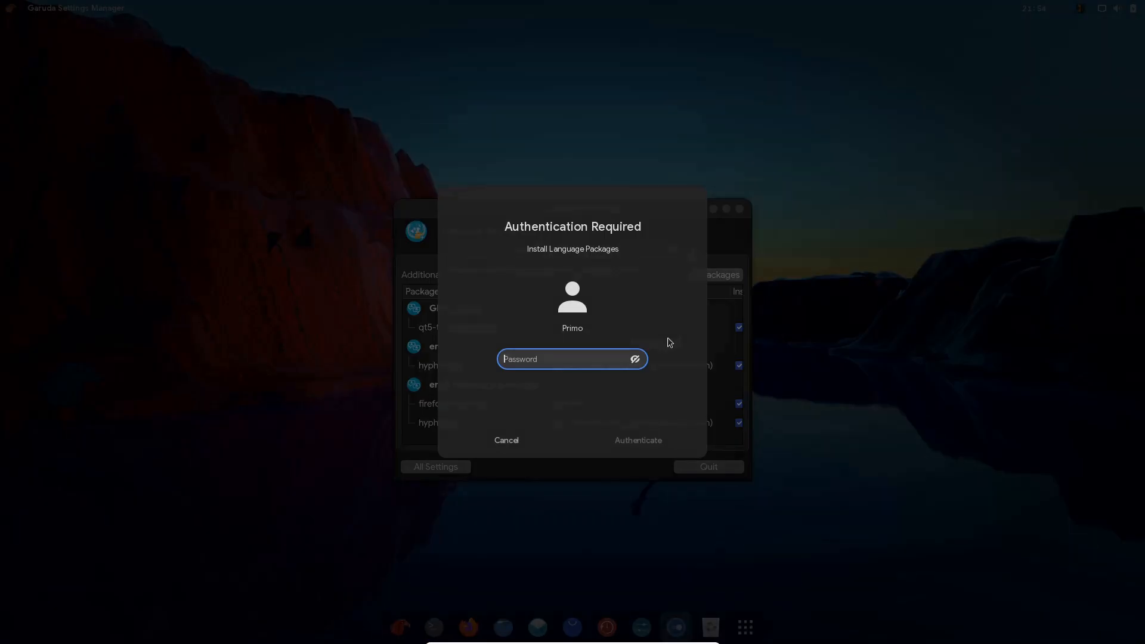
text(••••••••)
key(Return)
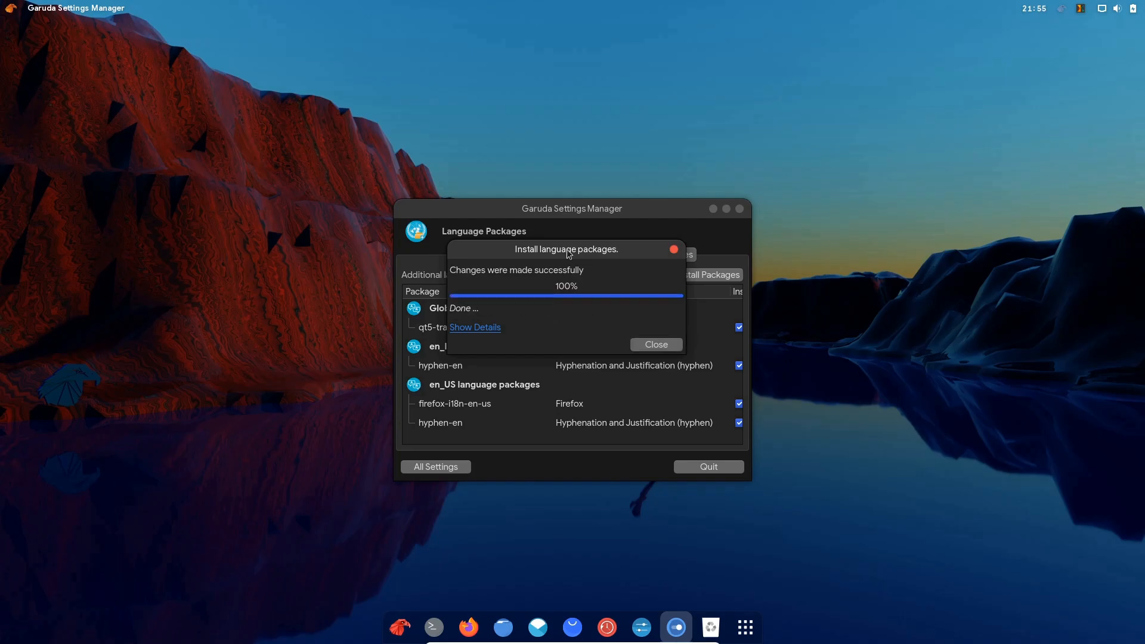
click(654, 345)
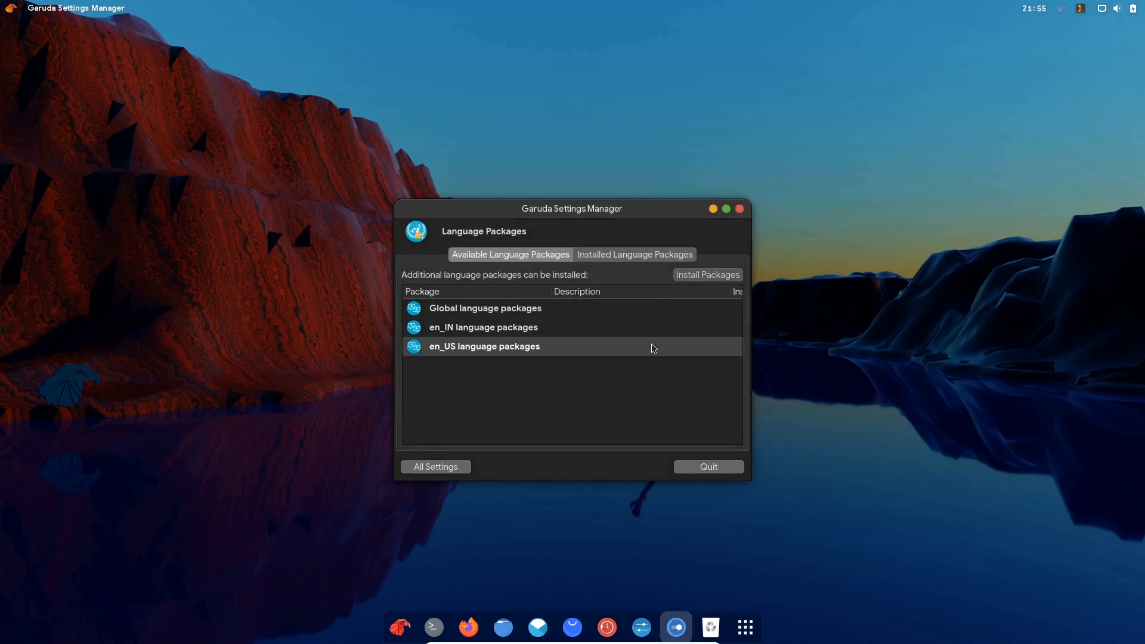
click(740, 209)
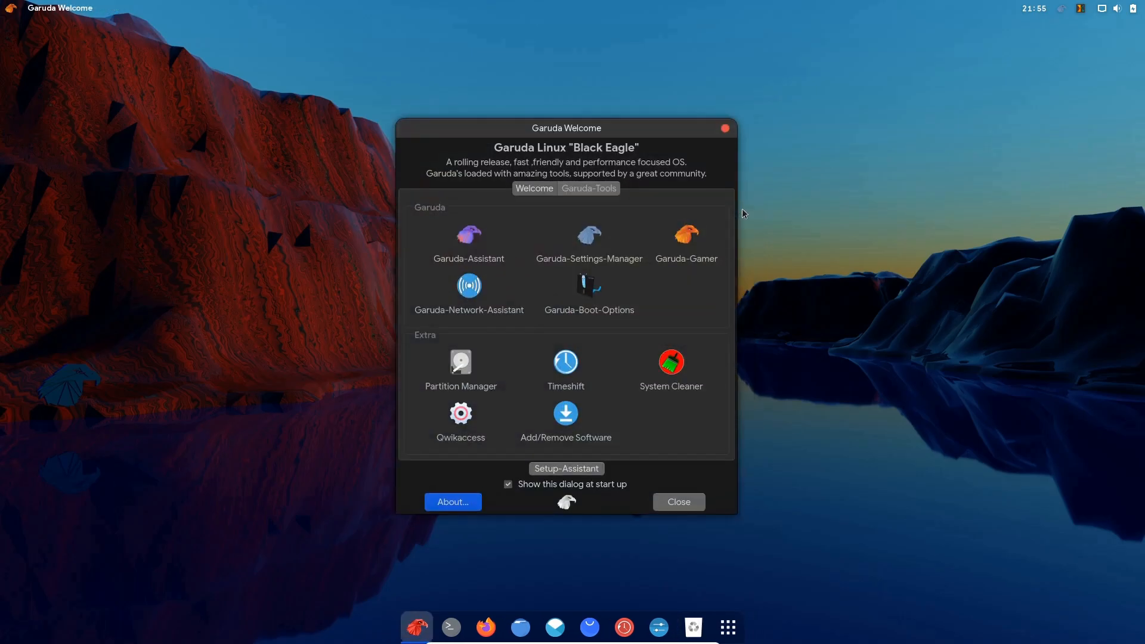
click(725, 129)
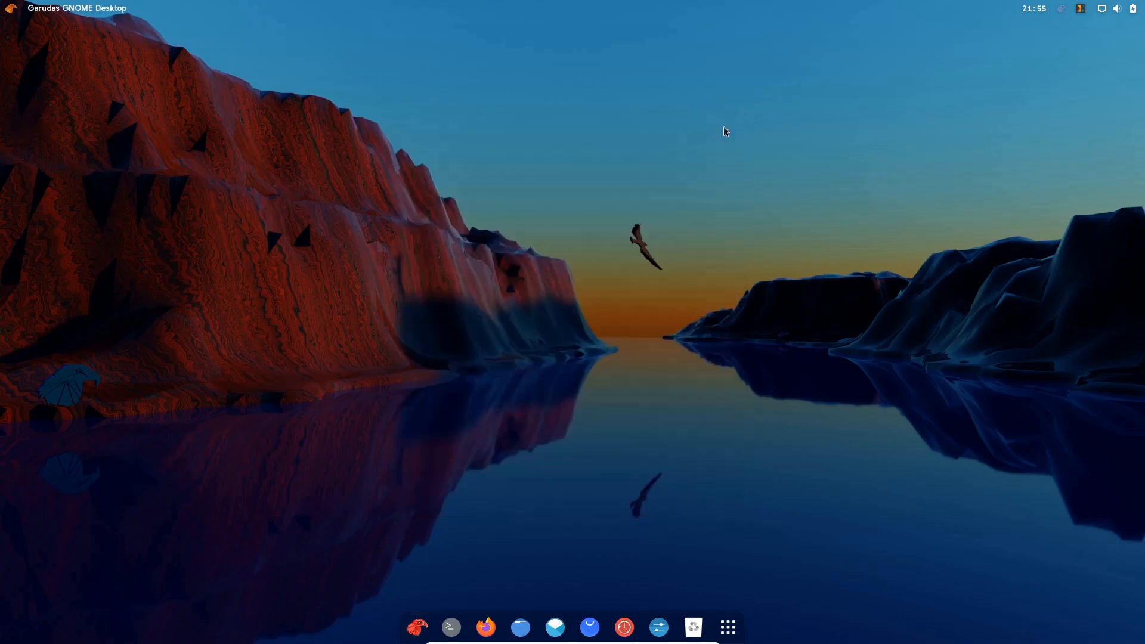
Step: Open Add/Remove Software and mark the installed Geary email client for removal
click(589, 627)
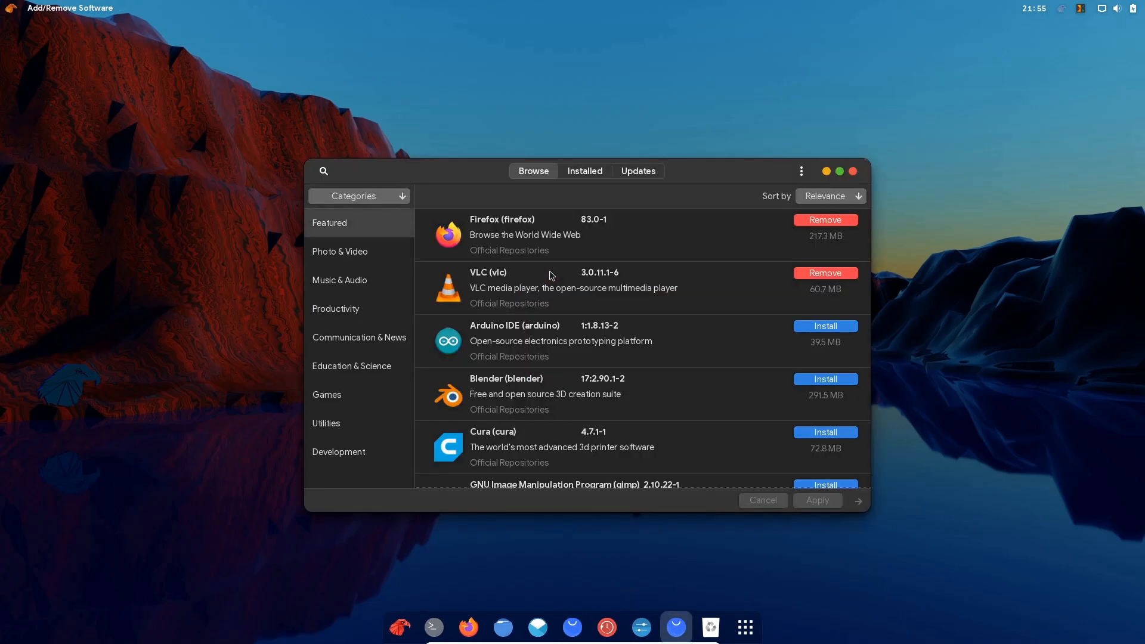
click(588, 172)
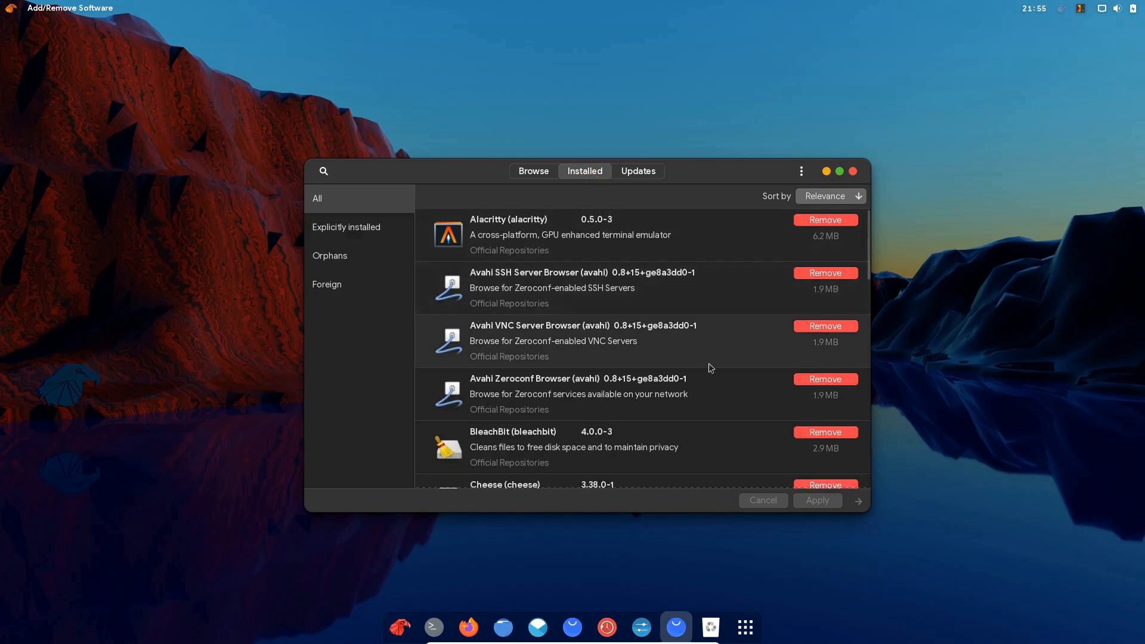
scroll(710, 369, down, 1)
scroll(711, 368, down, 4)
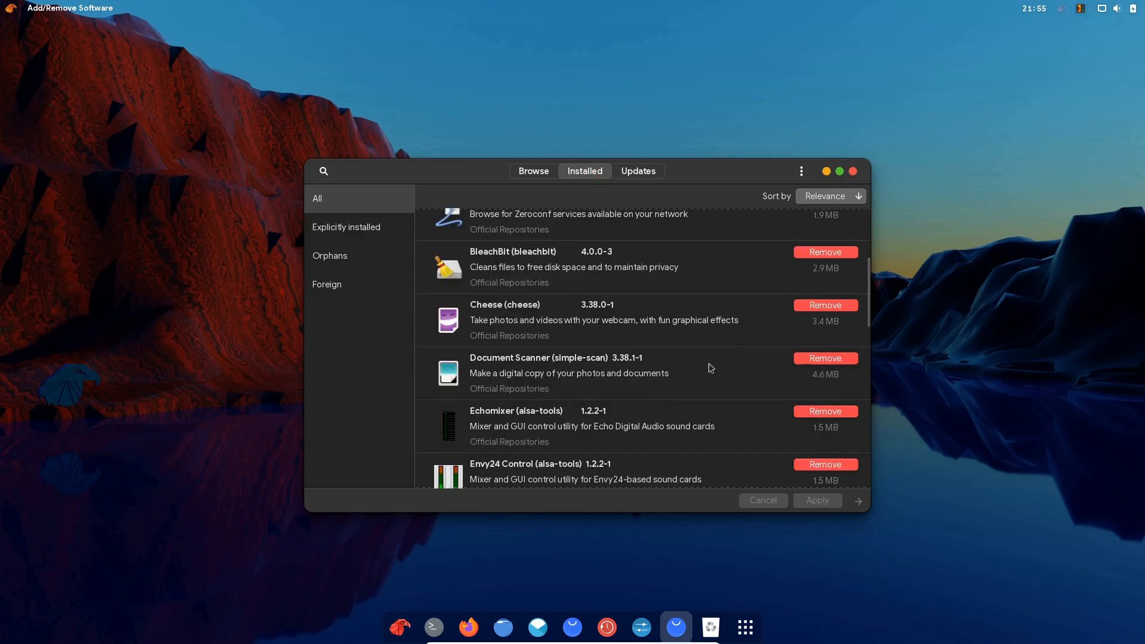
scroll(710, 368, down, 6)
scroll(711, 368, down, 8)
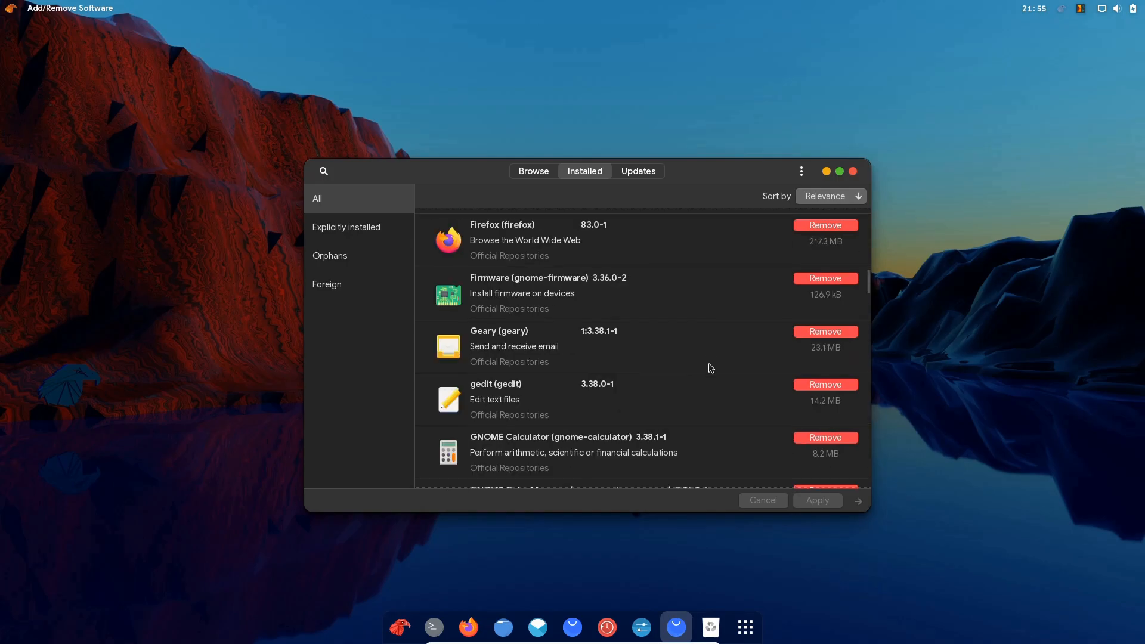
click(828, 333)
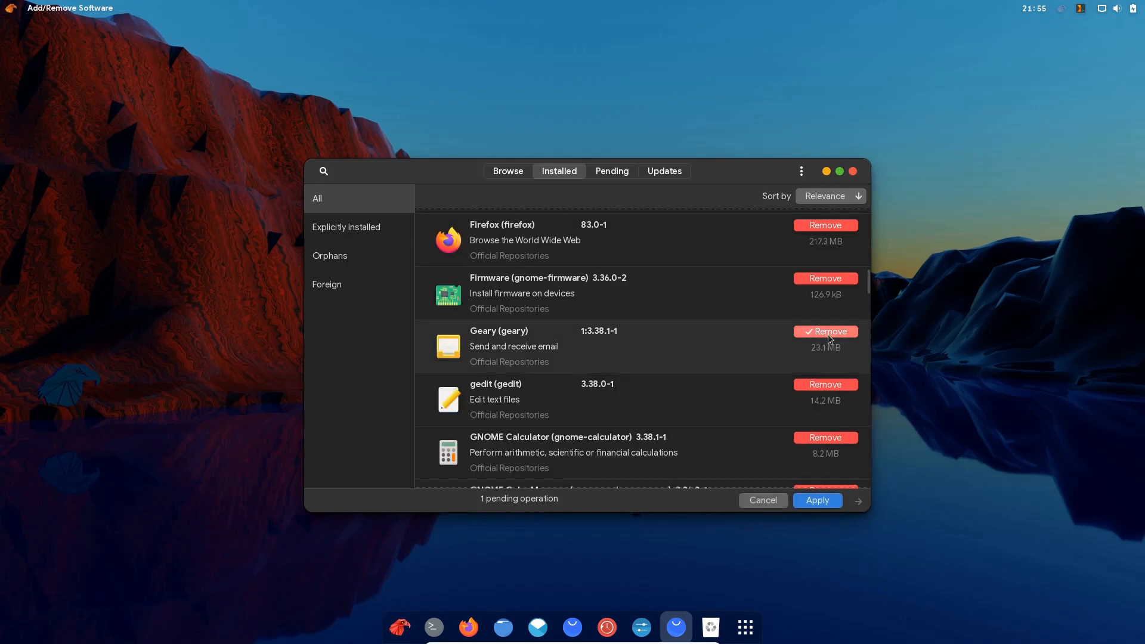
Step: Mark the installed HP Device Manager (hplip) for removal as well
scroll(742, 381, down, 16)
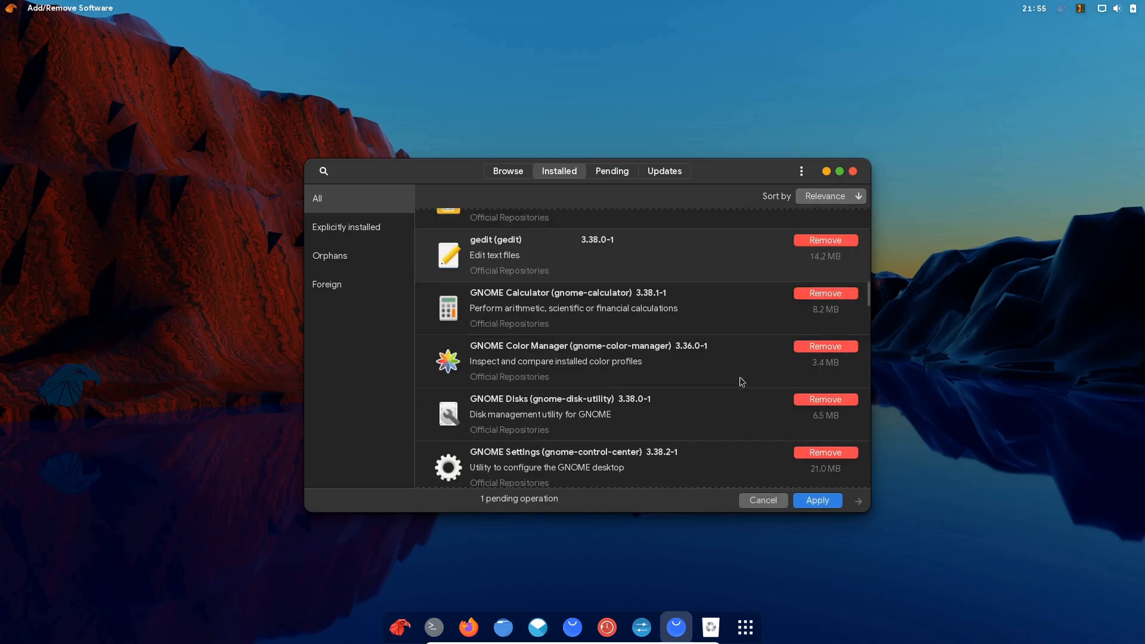
scroll(741, 382, down, 2)
scroll(741, 379, up, 2)
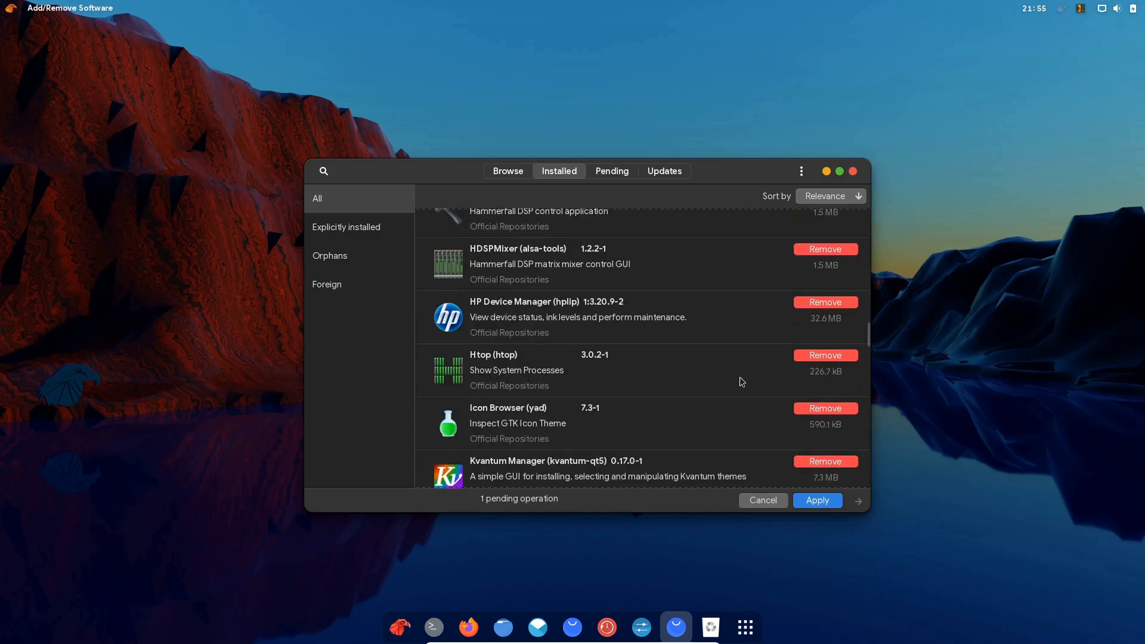
click(810, 303)
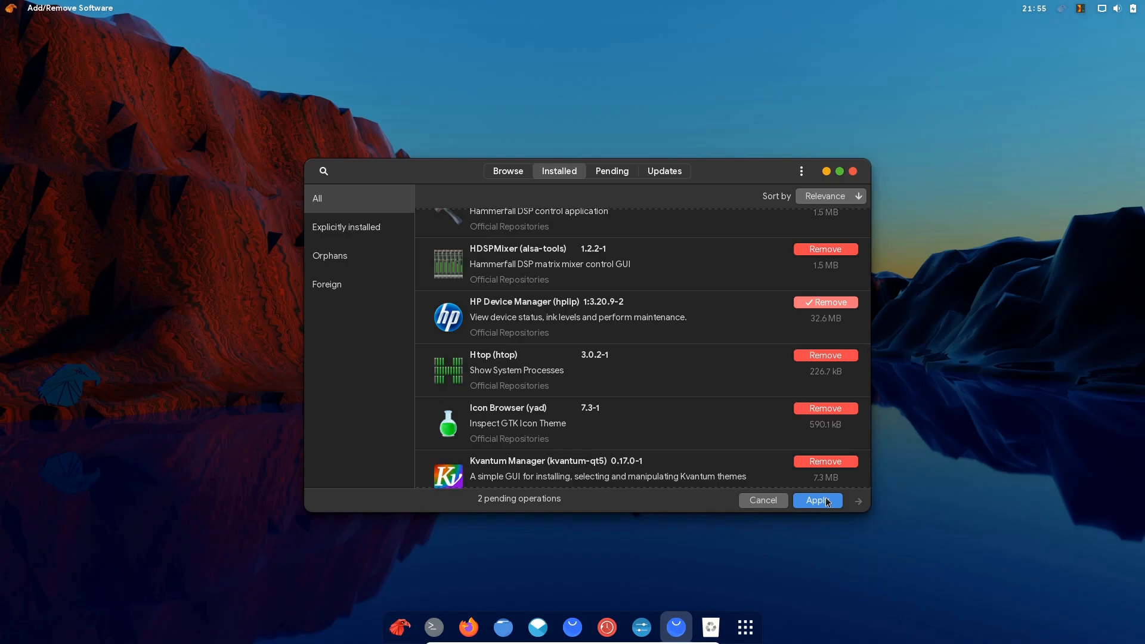
Step: Look through the rest of the installed applications for other programs to remove
scroll(725, 389, down, 10)
scroll(726, 389, down, 5)
scroll(725, 389, down, 5)
scroll(726, 388, up, 4)
scroll(725, 389, up, 1)
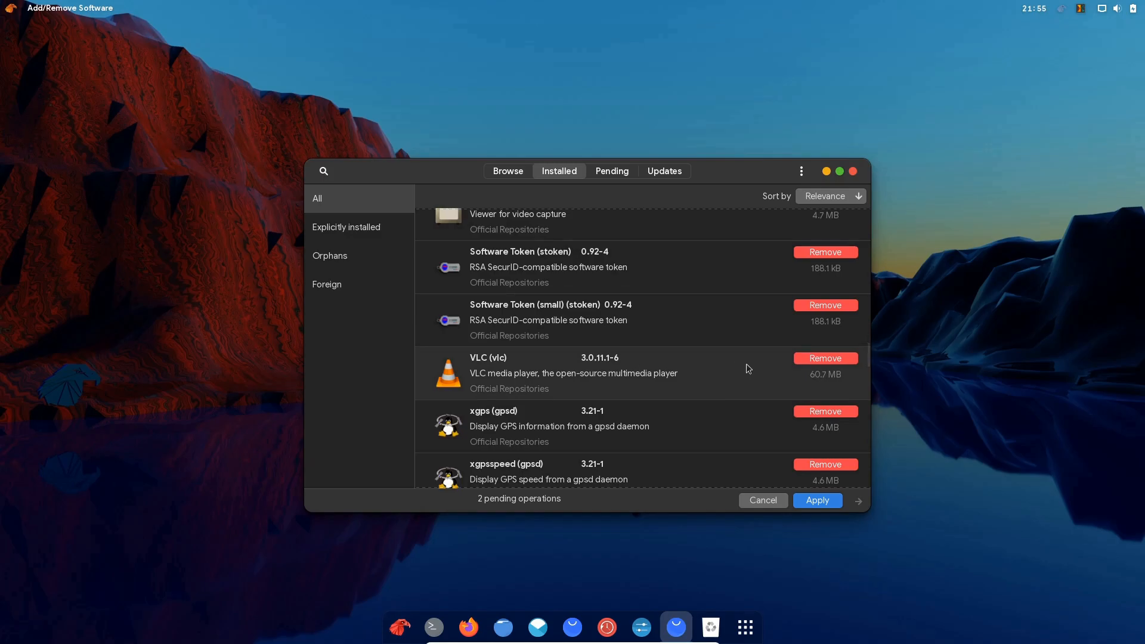
scroll(748, 369, up, 10)
scroll(747, 368, up, 10)
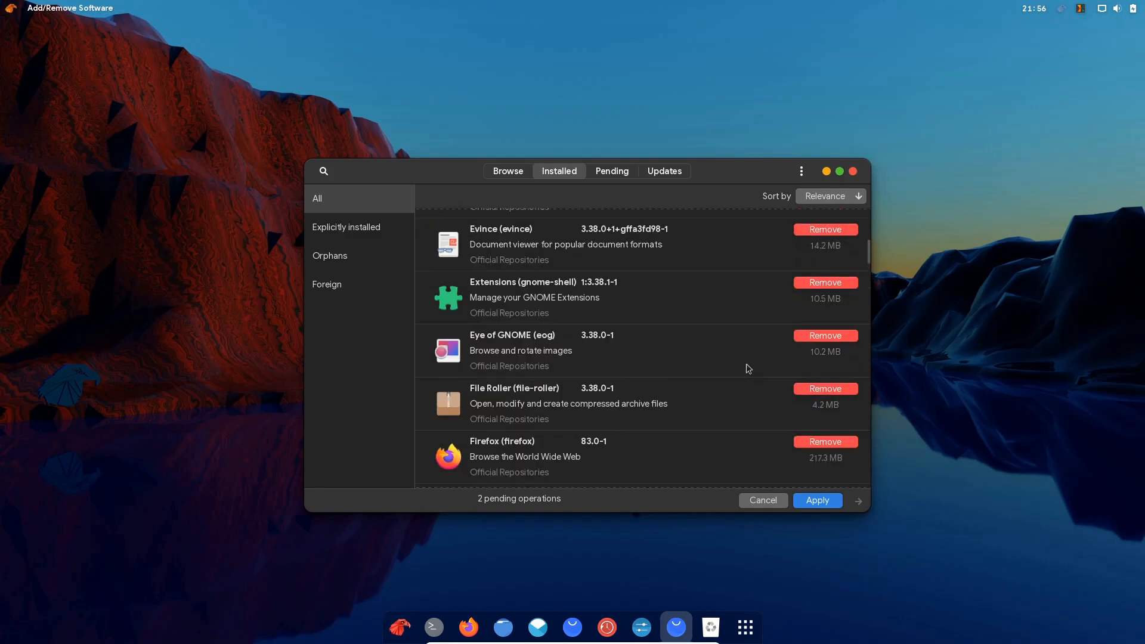
Step: Apply the pending removal of Geary and HP Device Manager with their listed dependencies, authenticating with the account password
click(811, 498)
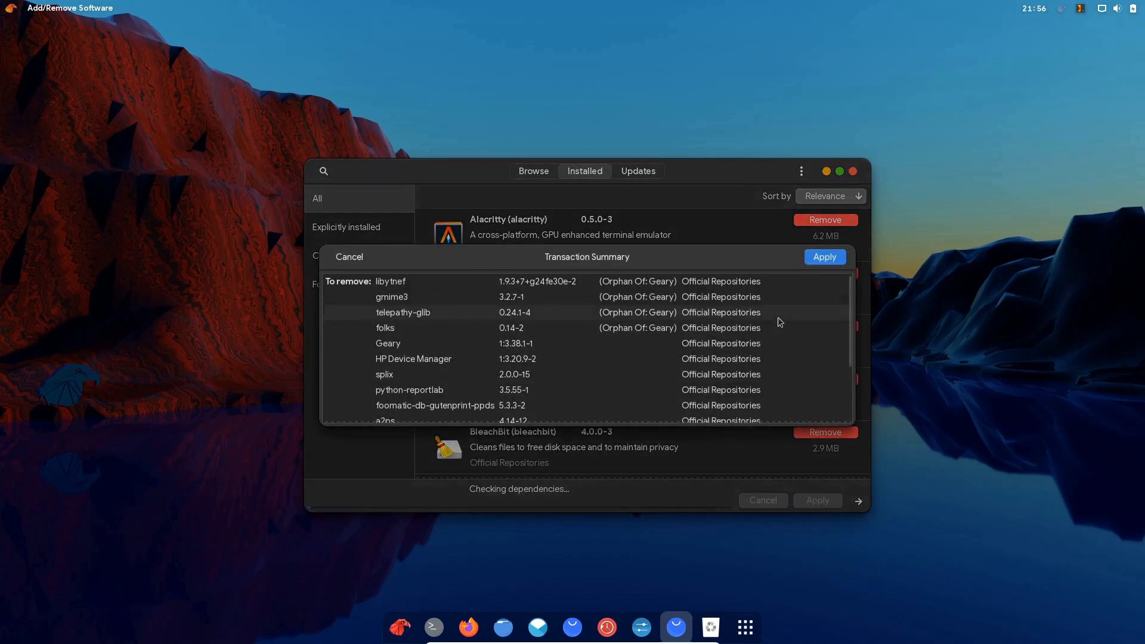
click(824, 257)
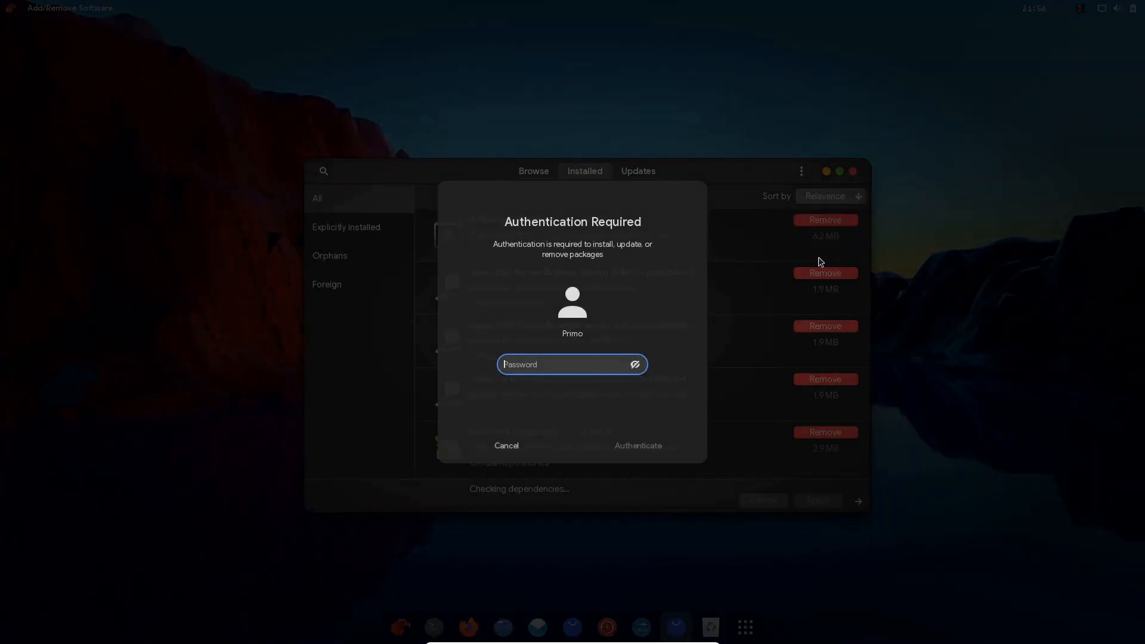
text(•••••••)
key(Return)
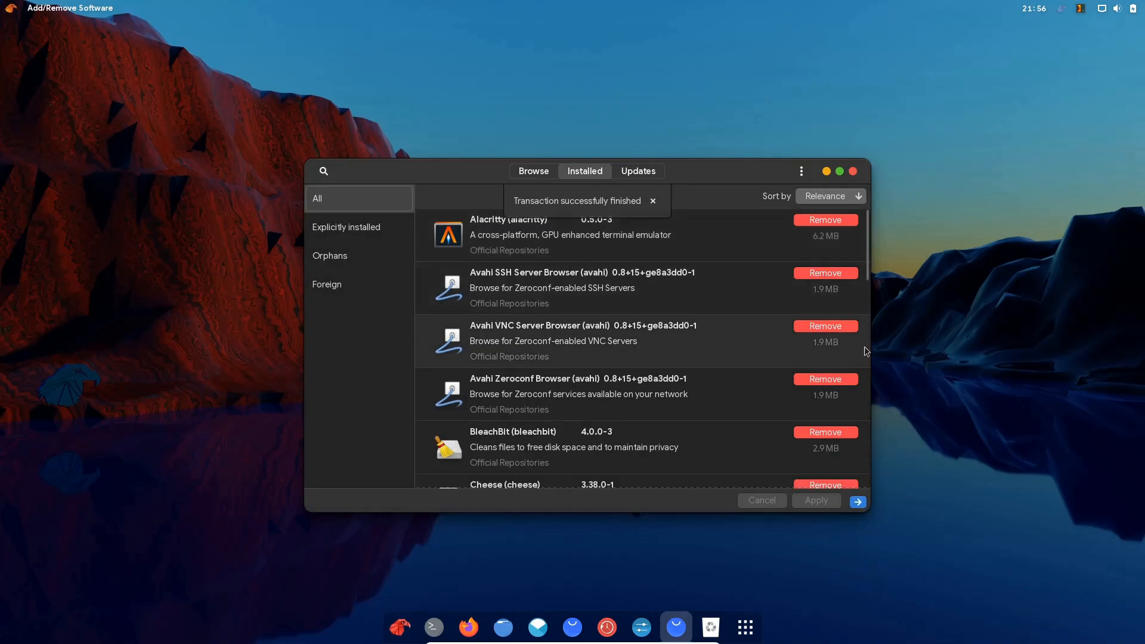
Step: Review the detailed log of the package removal and close Add/Remove Software
click(864, 503)
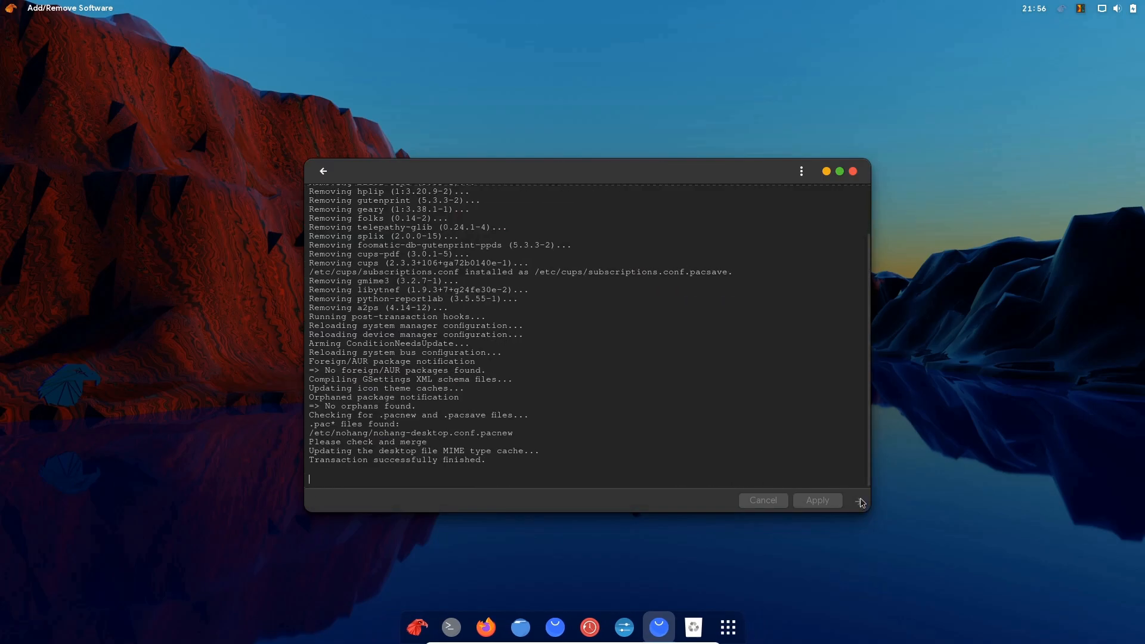
click(324, 173)
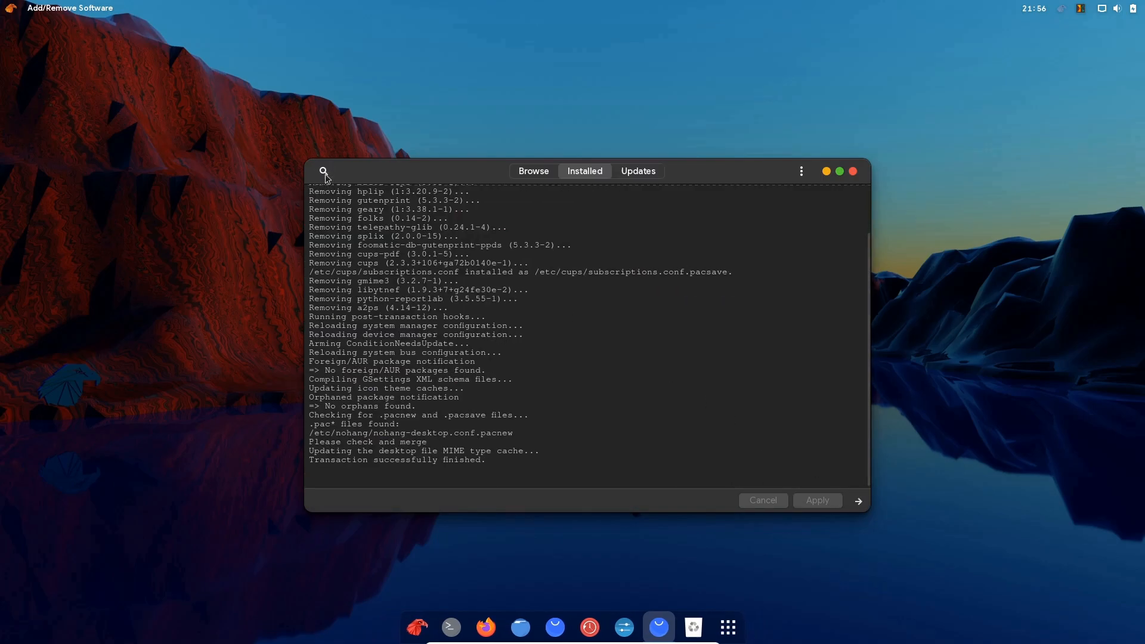
click(852, 172)
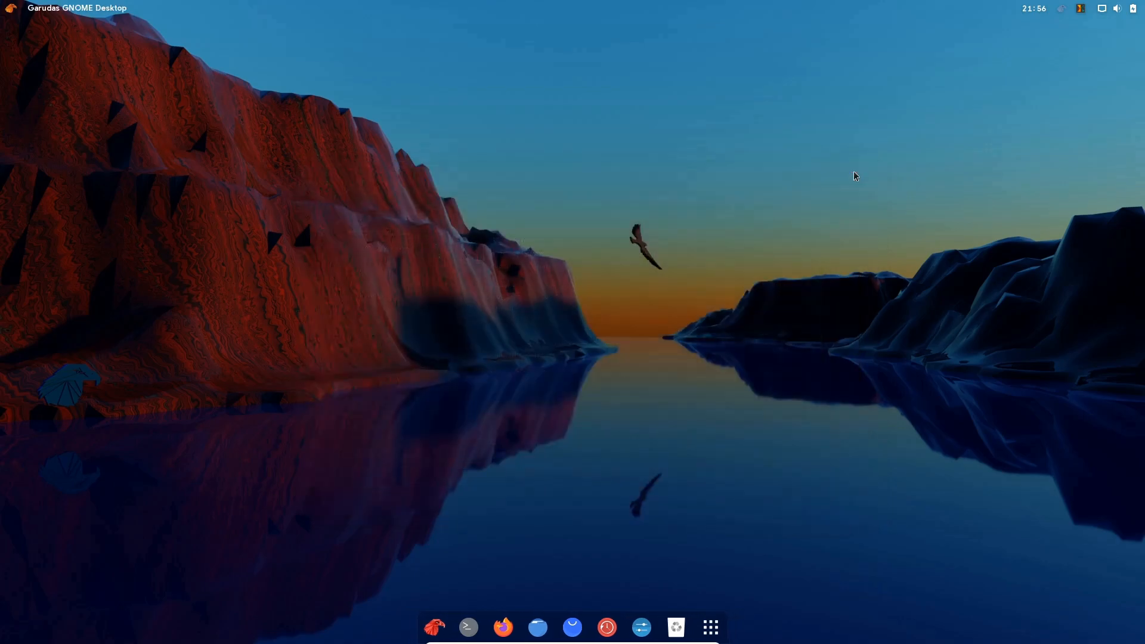